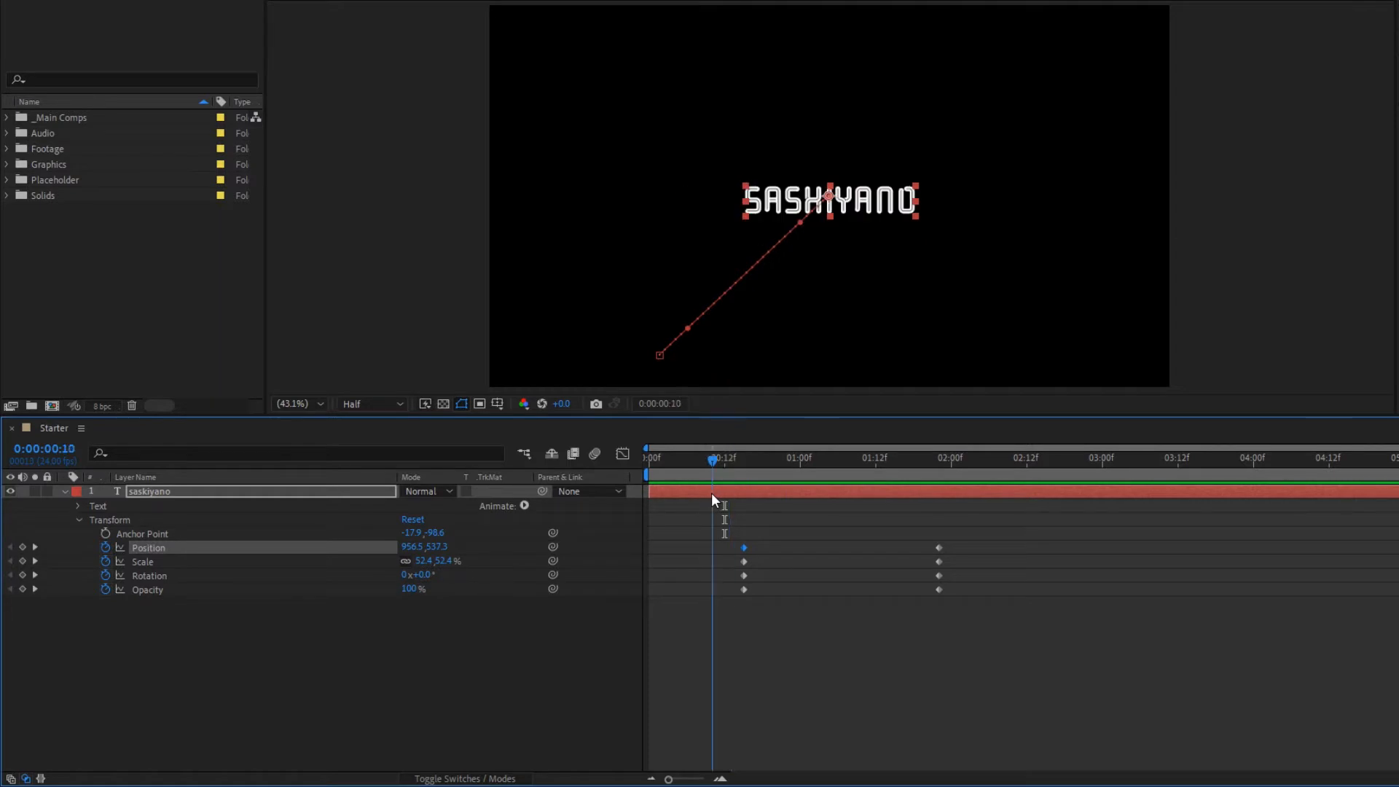
# Step: Delete all Scale, Rotation and Opacity keyframes from the saskiyano text layer
pyautogui.click(825, 672)
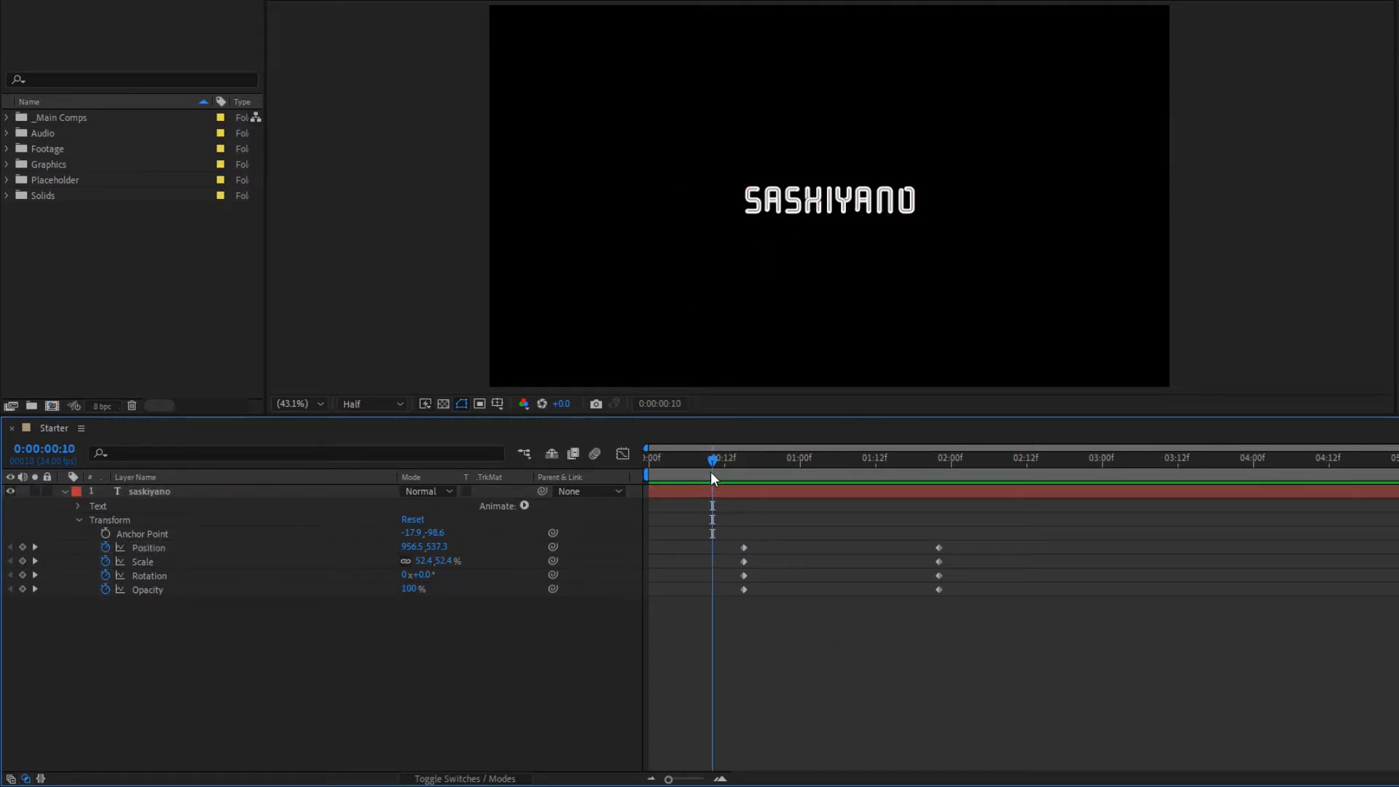
pyautogui.moveTo(713, 466); pyautogui.dragTo(736, 475)
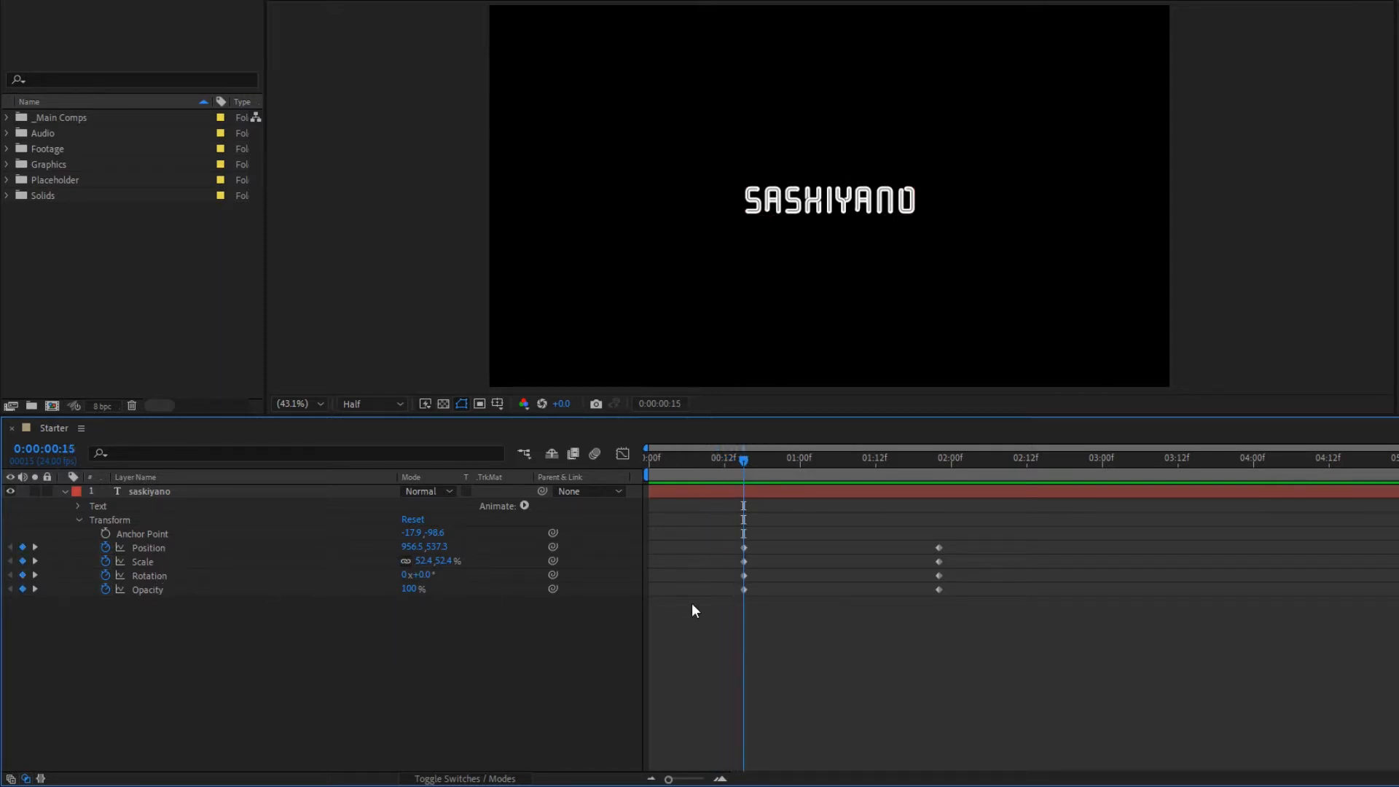
pyautogui.moveTo(736, 568); pyautogui.dragTo(808, 563)
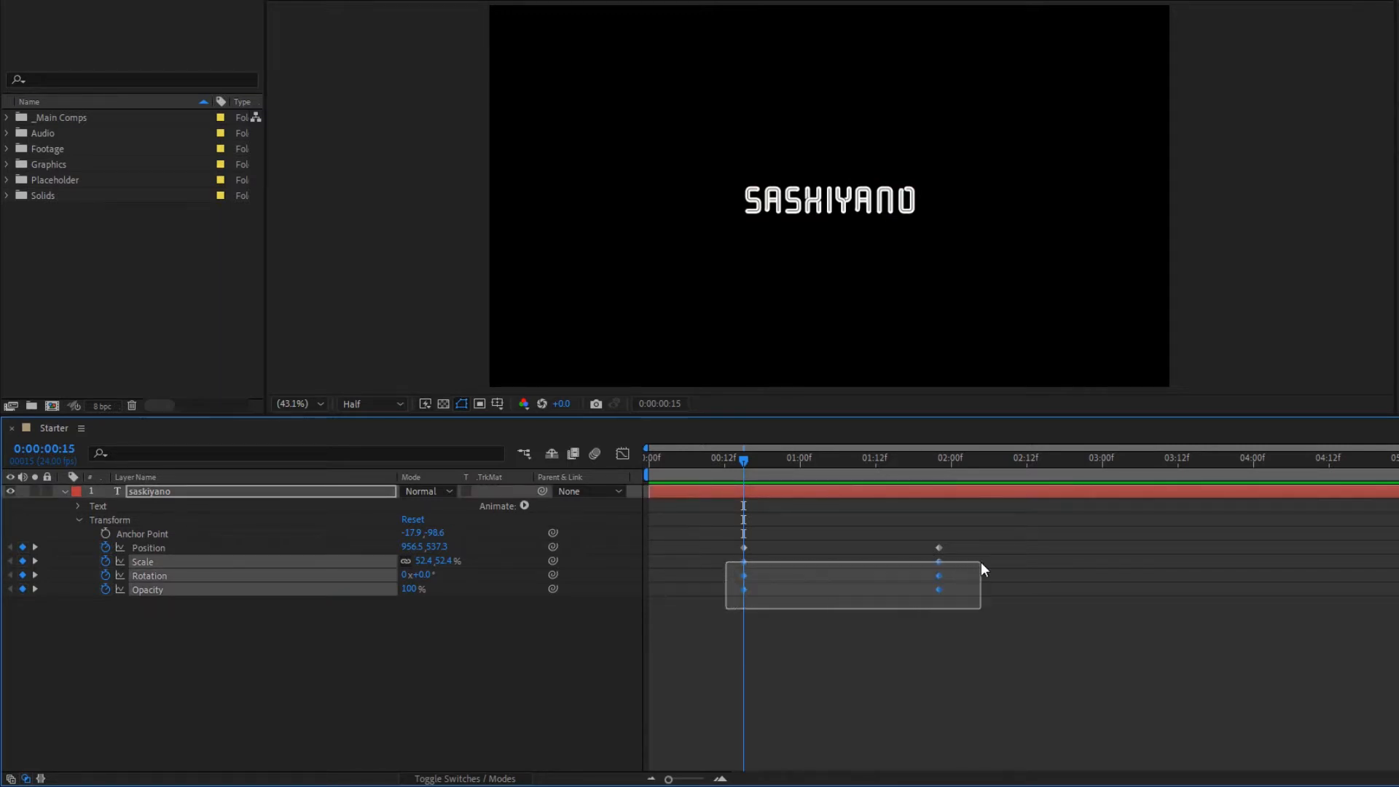
pyautogui.moveTo(981, 562); pyautogui.dragTo(983, 562)
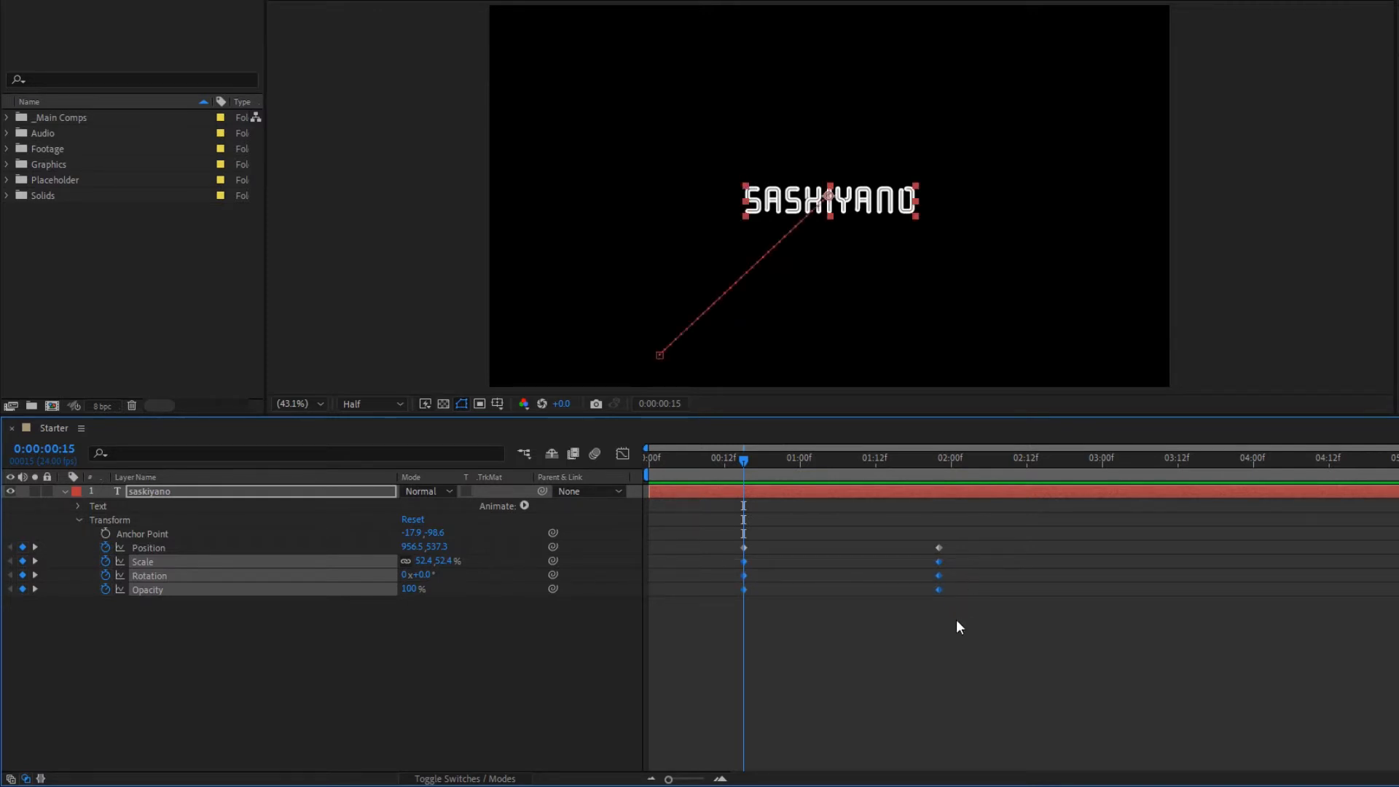
pyautogui.press('Delete')
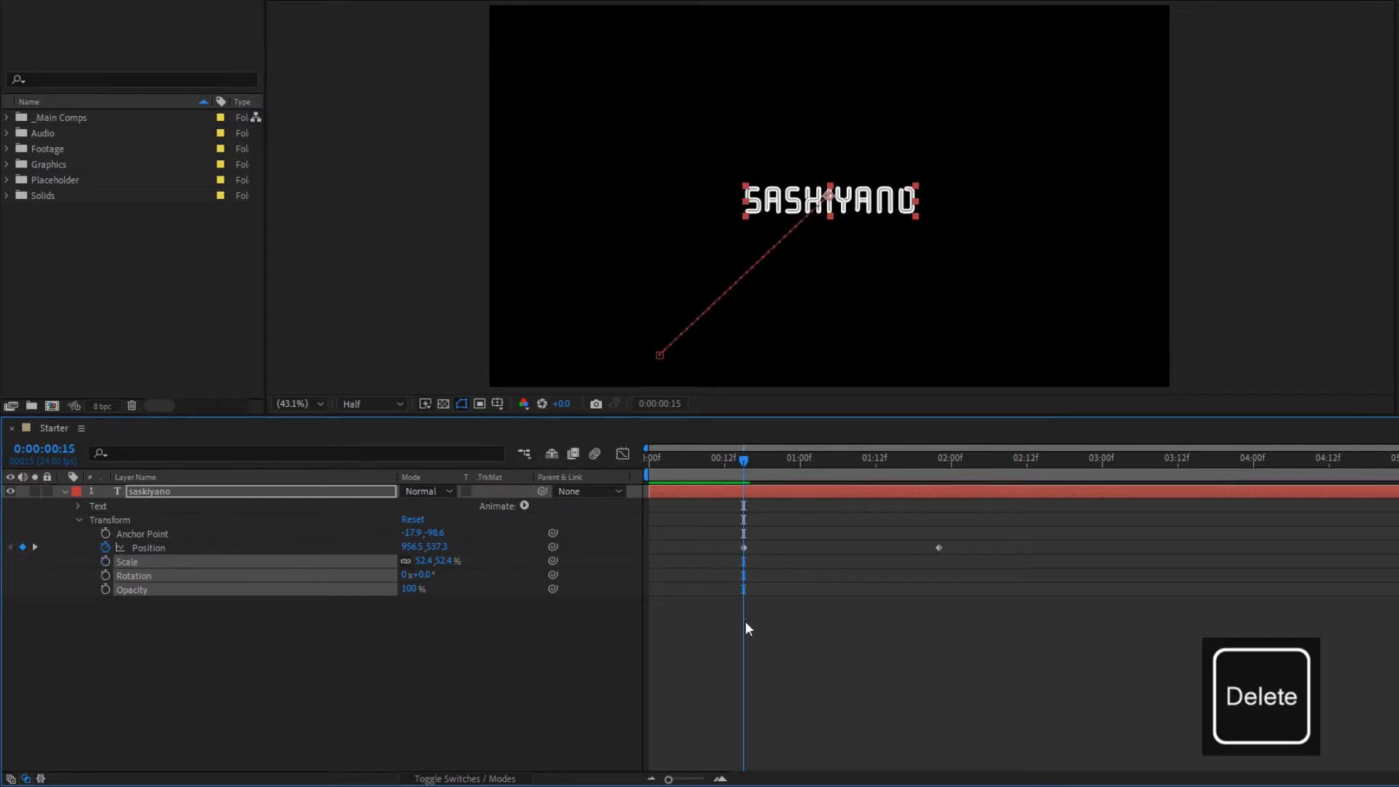
# Step: Show only the text layer's animated properties and remove its Position animation
pyautogui.click(283, 491)
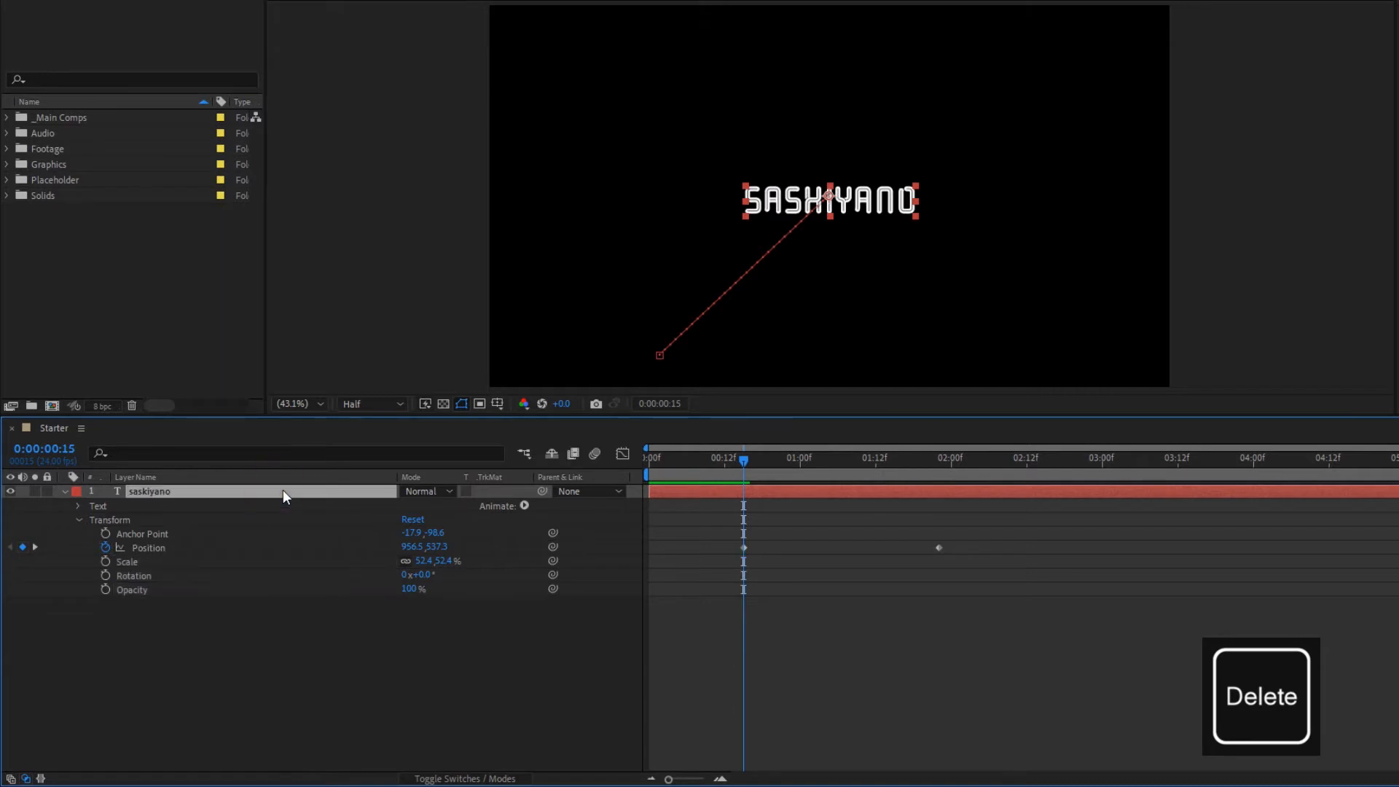
pyautogui.press('u')
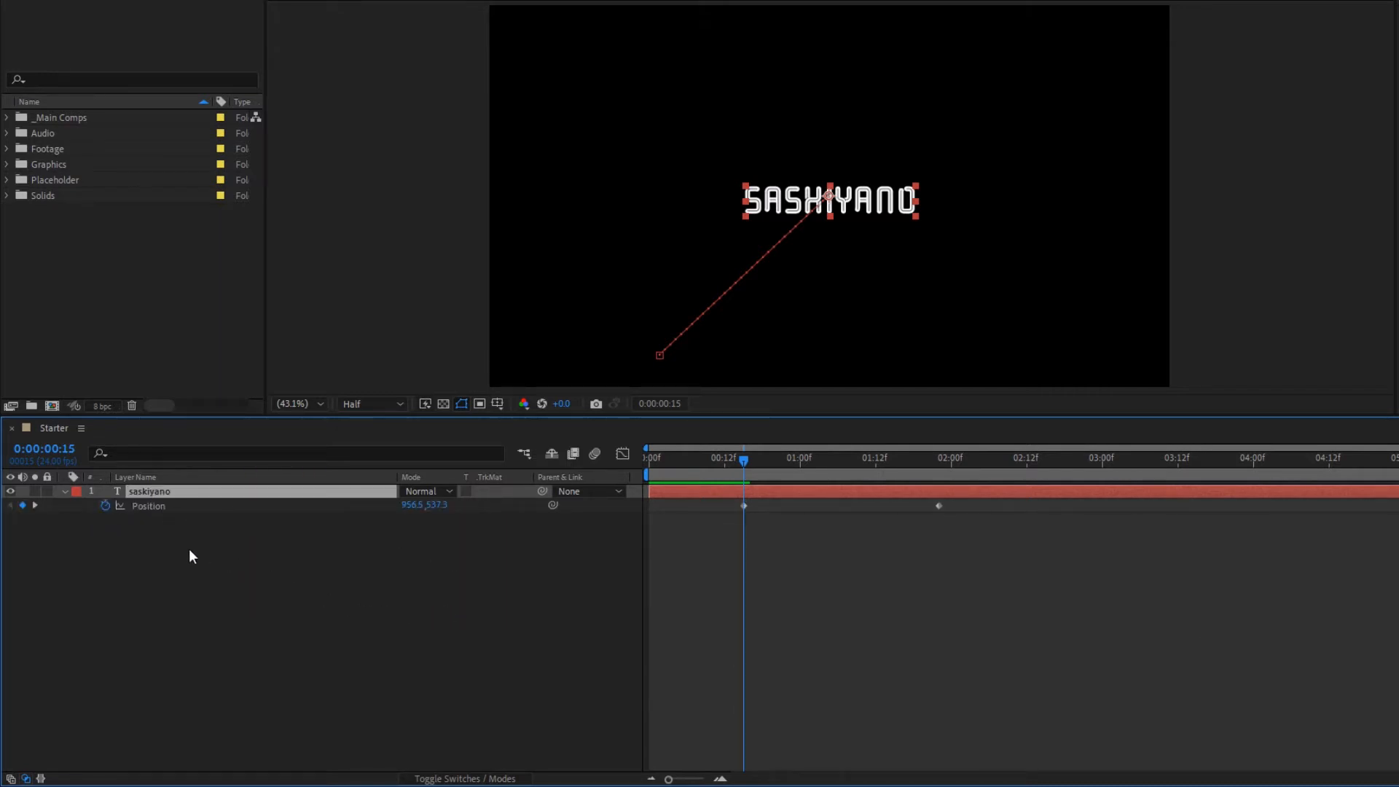
pyautogui.click(106, 504)
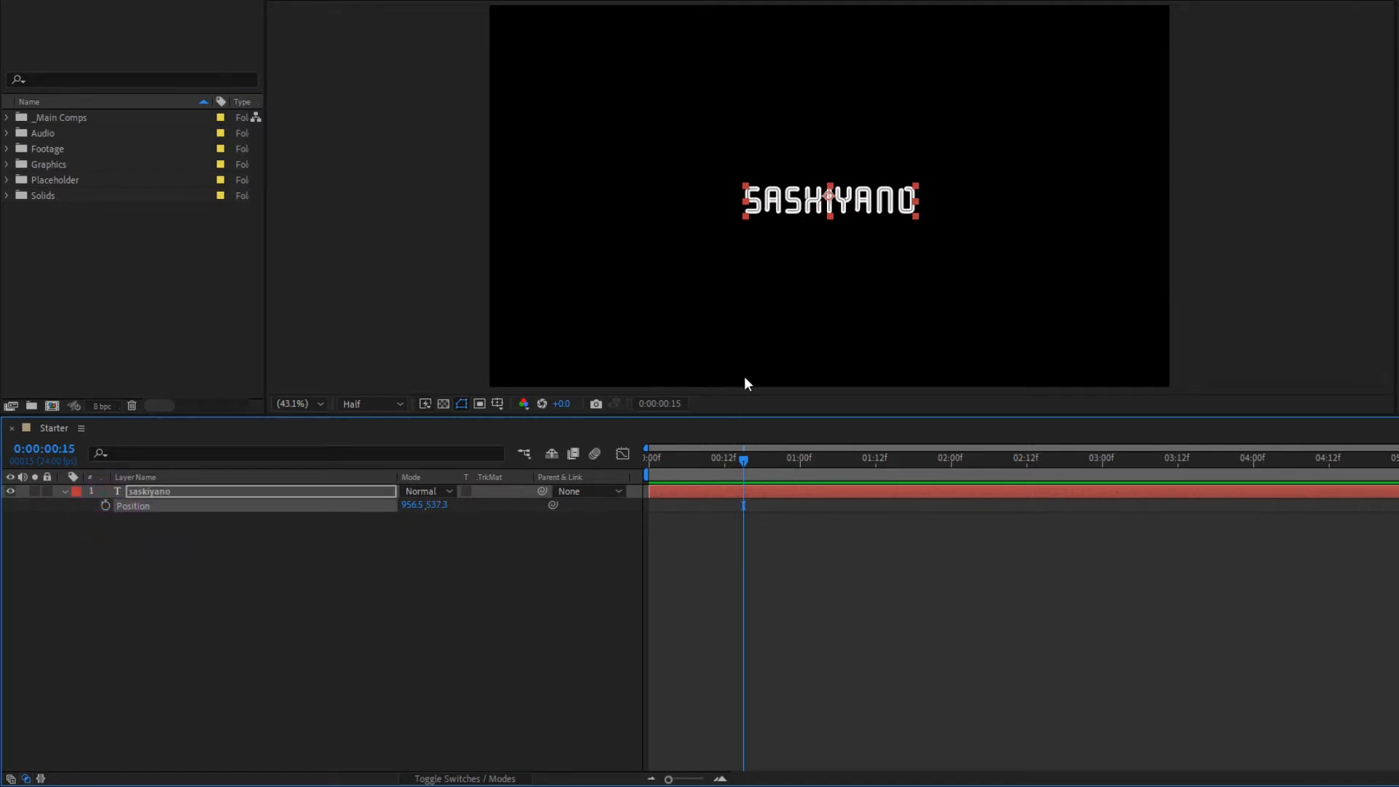
# Step: Replace the text layer's whole content with the single letter "d"
pyautogui.click(850, 202)
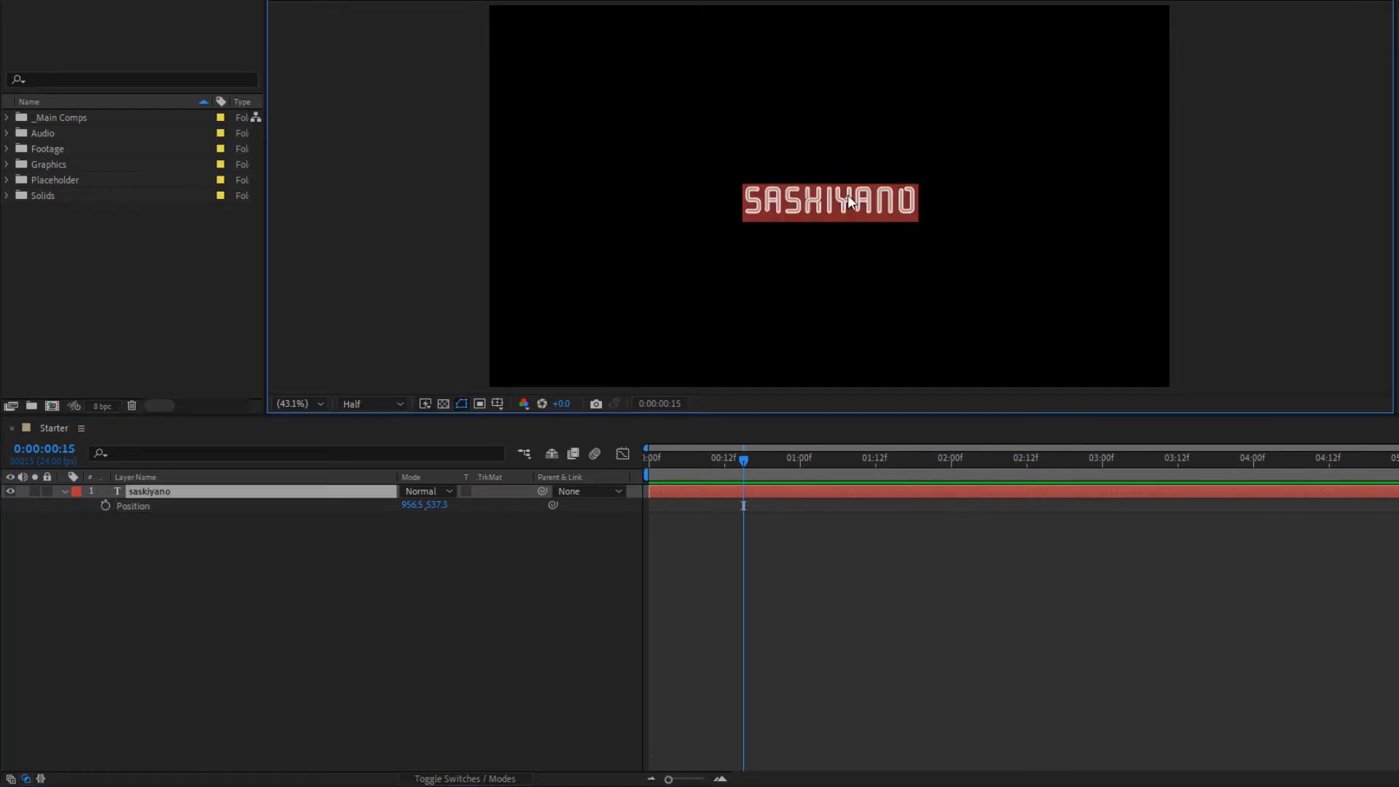
pyautogui.click(912, 206)
pyautogui.moveTo(912, 206); pyautogui.dragTo(766, 206)
pyautogui.press('BackSpace')
pyautogui.press('BackSpace')
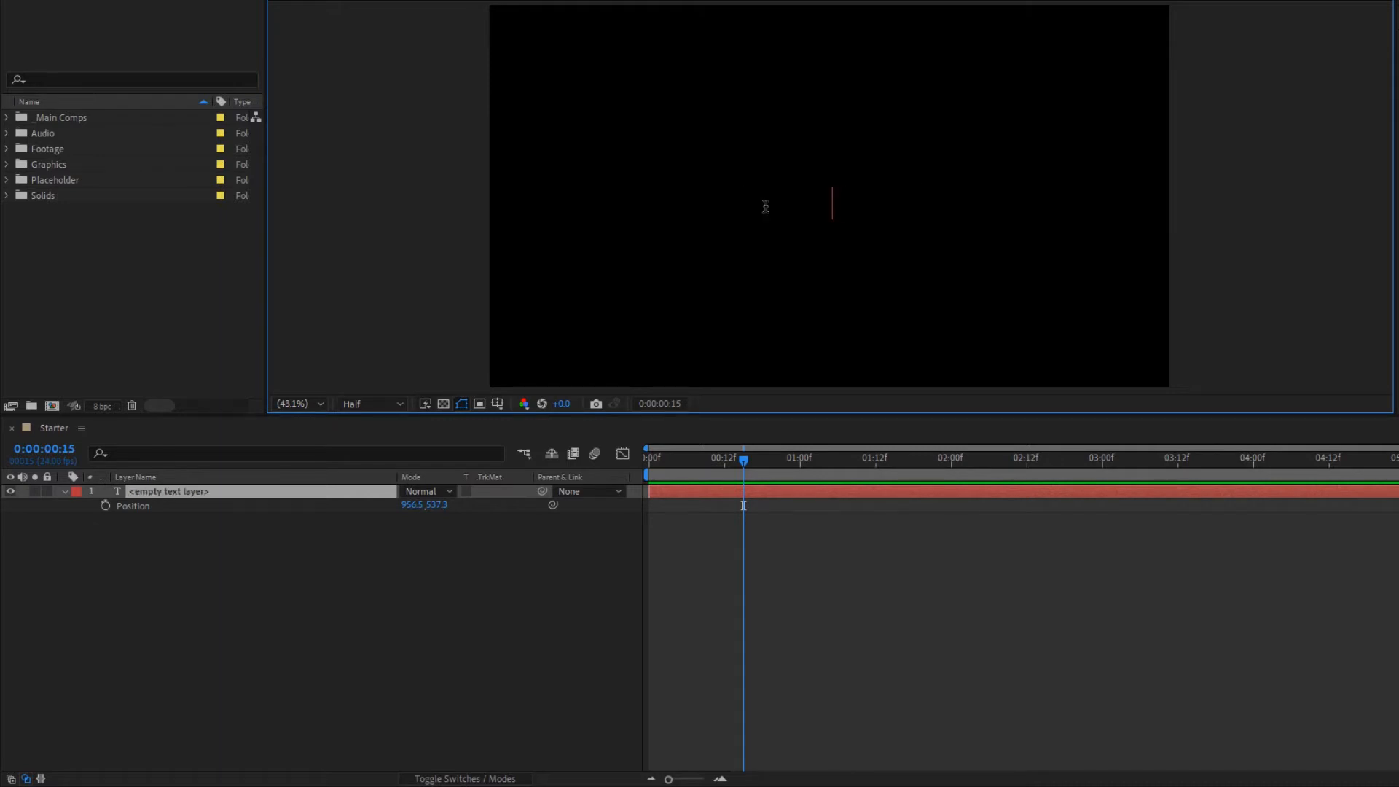
pyautogui.write('d')
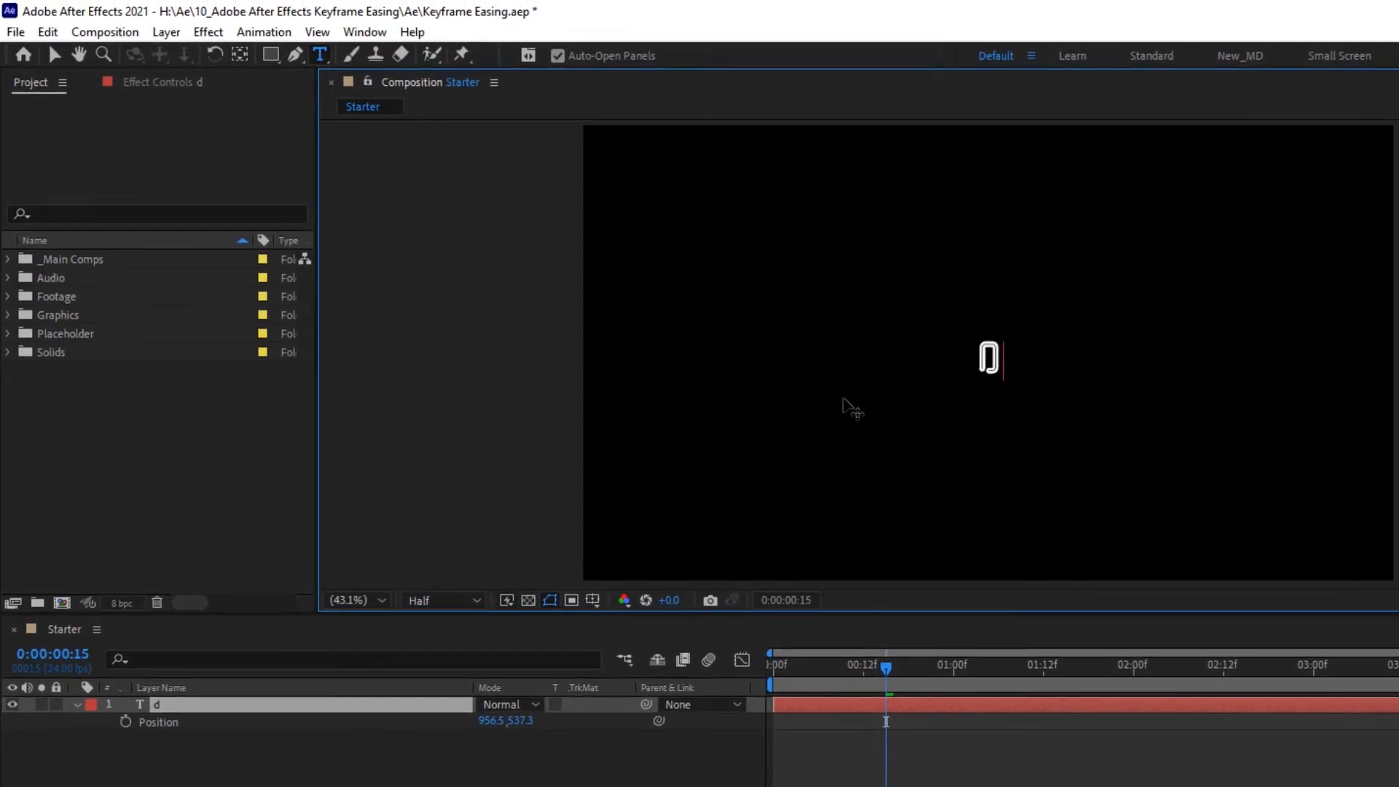
# Step: Center the letter's anchor point with the Pan Behind tool and turn off Snapping
pyautogui.click(242, 53)
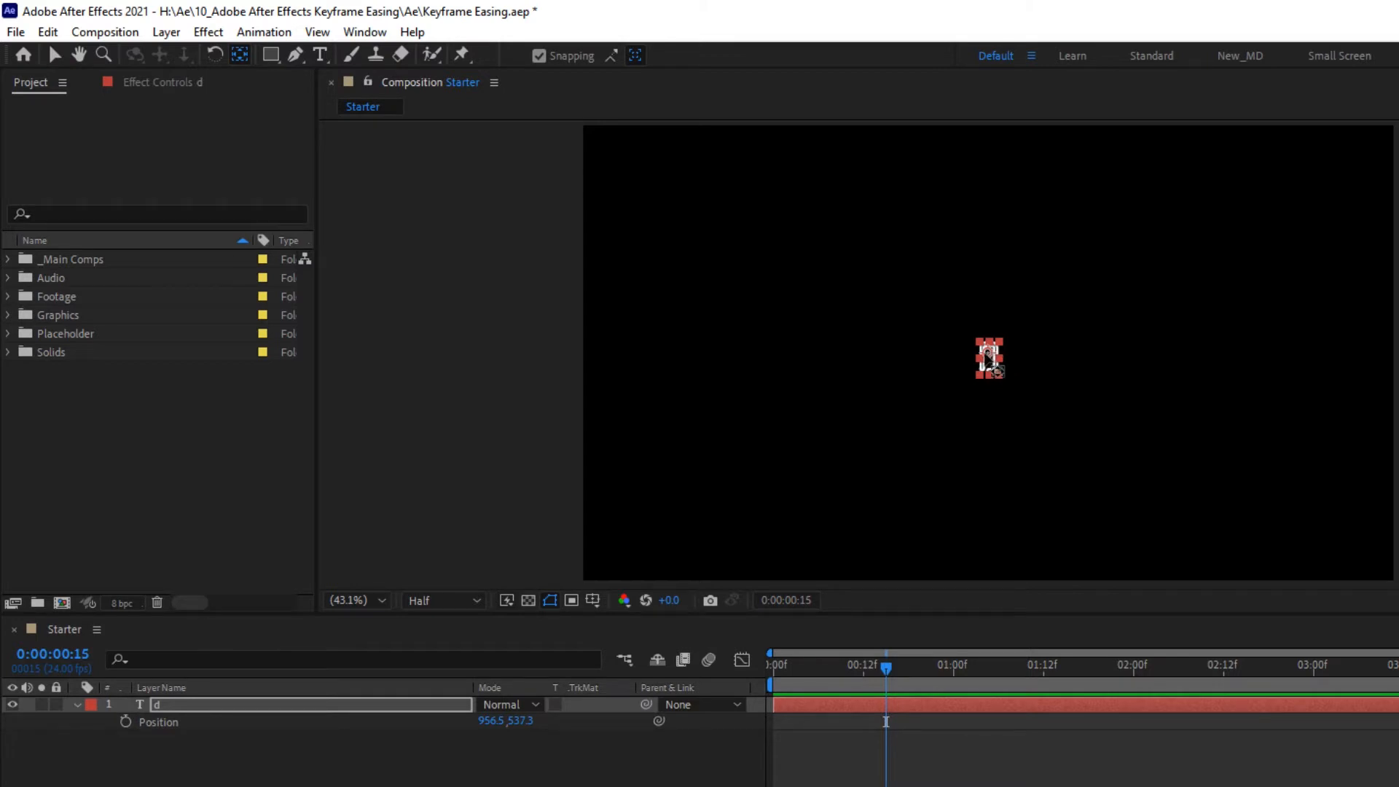
pyautogui.scroll(3, 983, 357)
pyautogui.moveTo(983, 351); pyautogui.dragTo(988, 363)
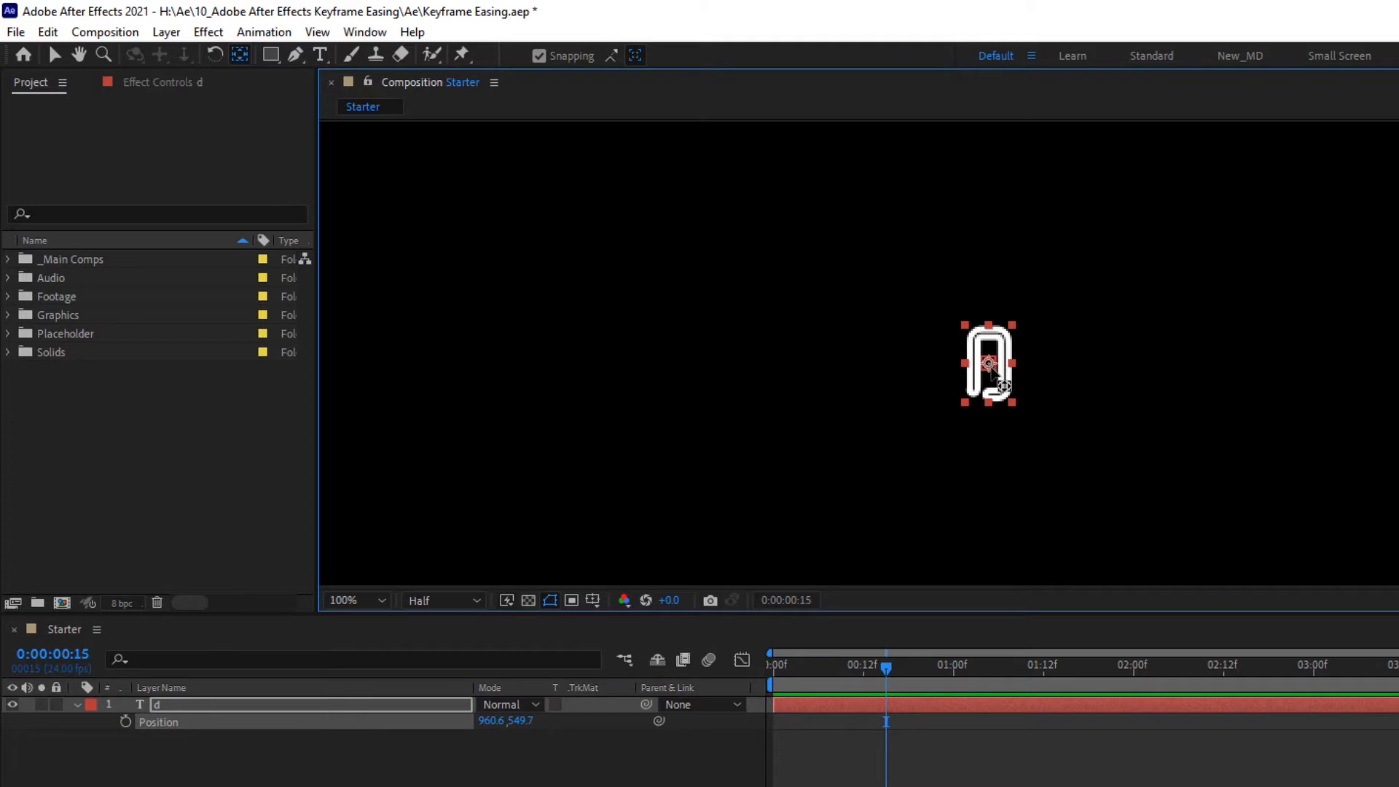
pyautogui.click(539, 56)
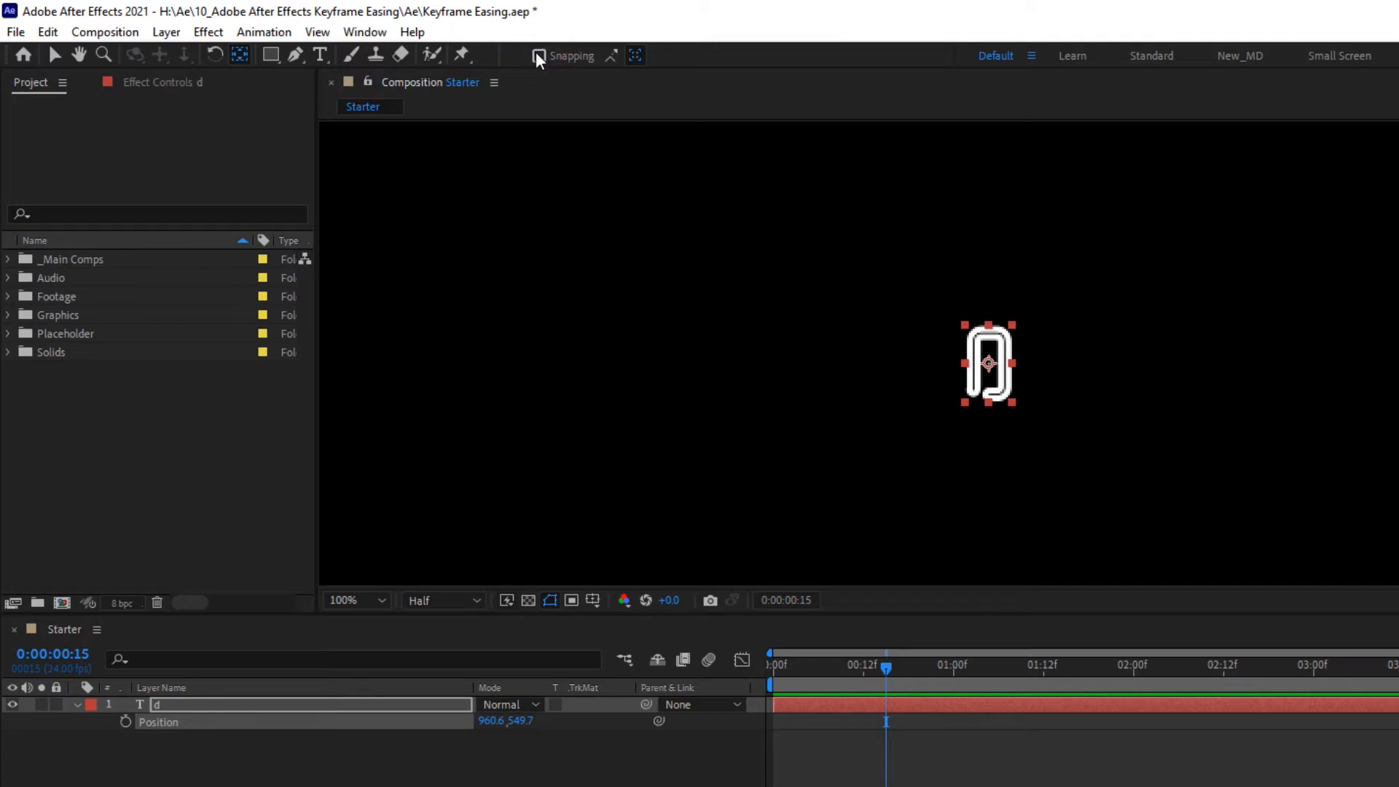
pyautogui.moveTo(1006, 373)
pyautogui.mouseDown()
pyautogui.moveTo(1043, 386)
pyautogui.moveTo(1016, 395)
pyautogui.moveTo(983, 366)
pyautogui.moveTo(991, 387)
pyautogui.moveTo(965, 399)
pyautogui.moveTo(1006, 415)
pyautogui.moveTo(1012, 325)
pyautogui.moveTo(993, 359)
pyautogui.mouseUp()
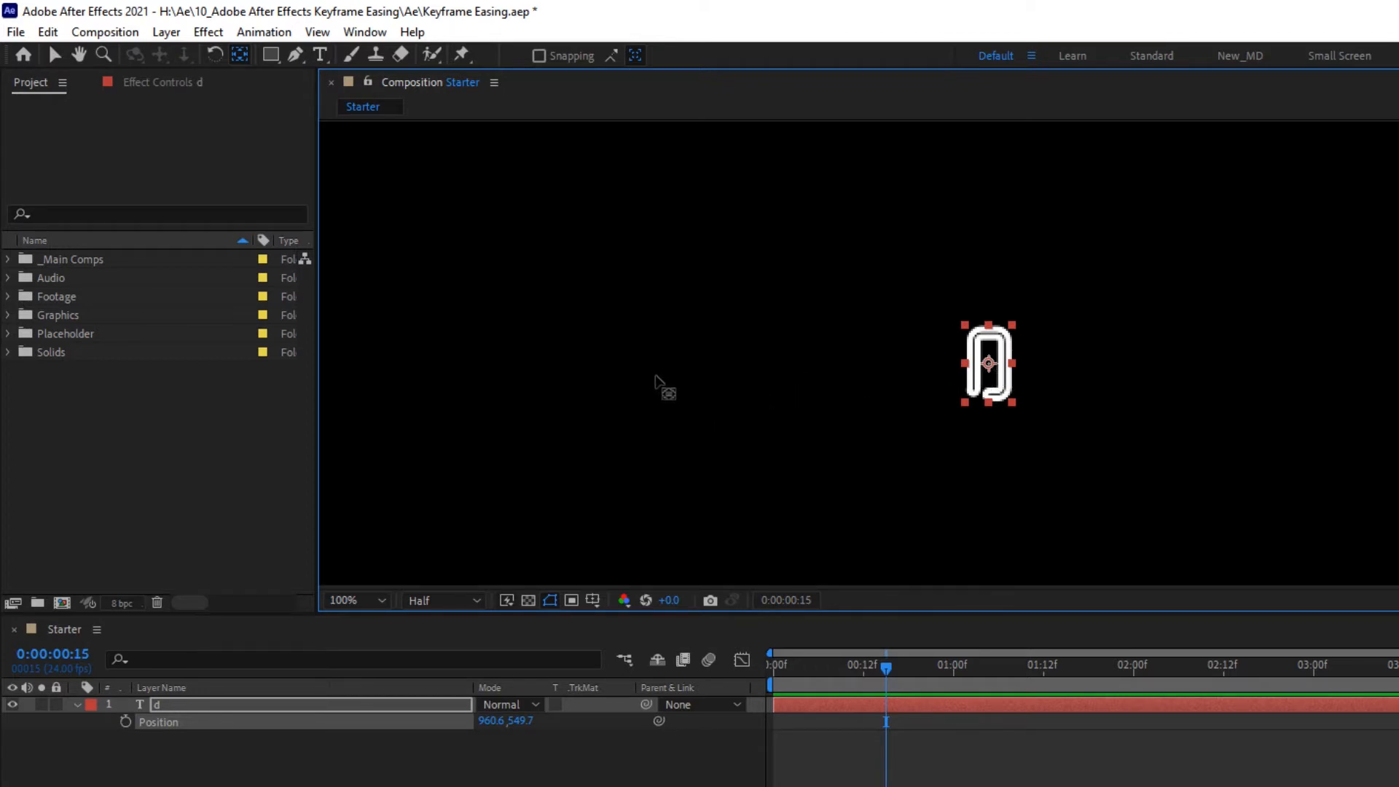
# Step: Move the letter to about 305, 346 in the frame's upper-left area and enlarge it, with the current time at 0:00:00:00
pyautogui.click(54, 54)
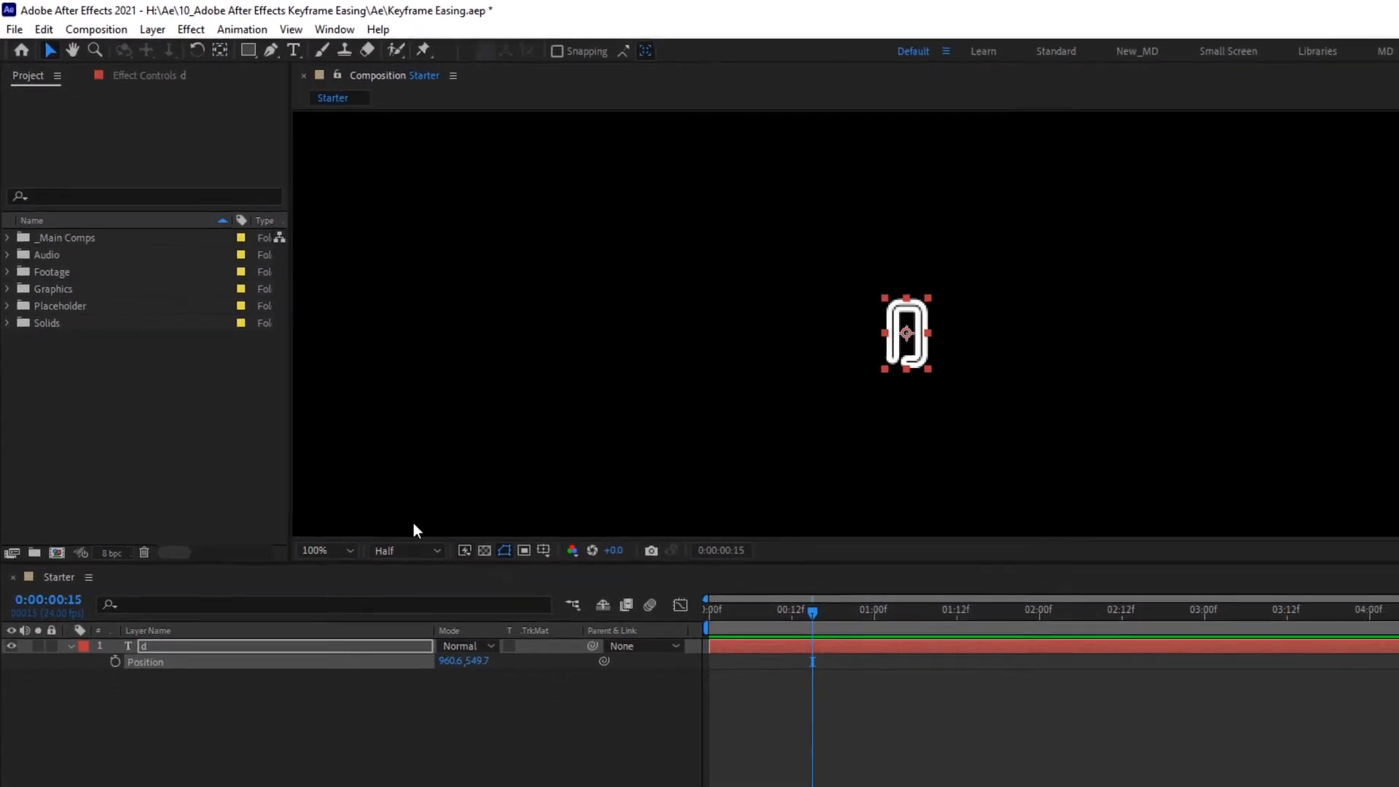
pyautogui.click(360, 580)
pyautogui.click(308, 504)
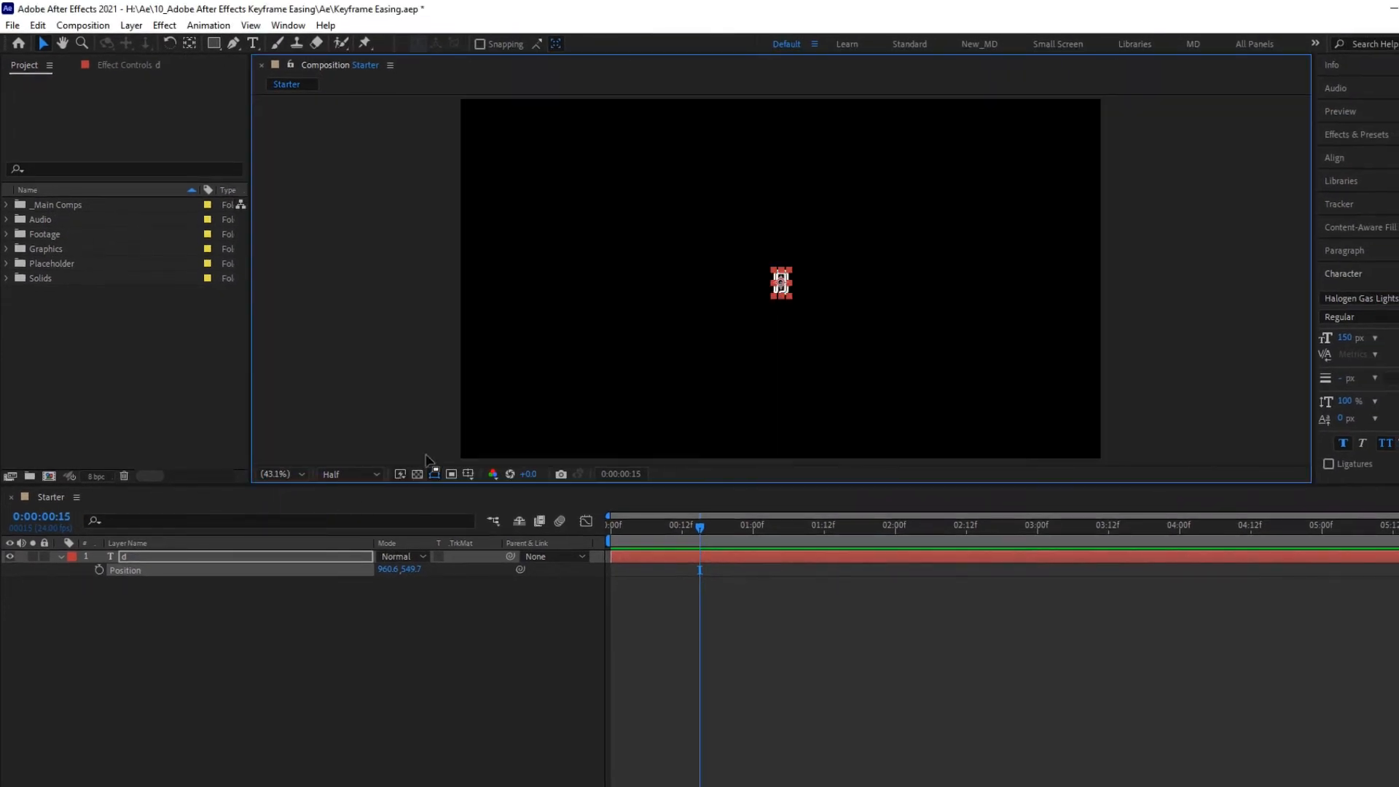
pyautogui.moveTo(780, 295); pyautogui.dragTo(562, 217)
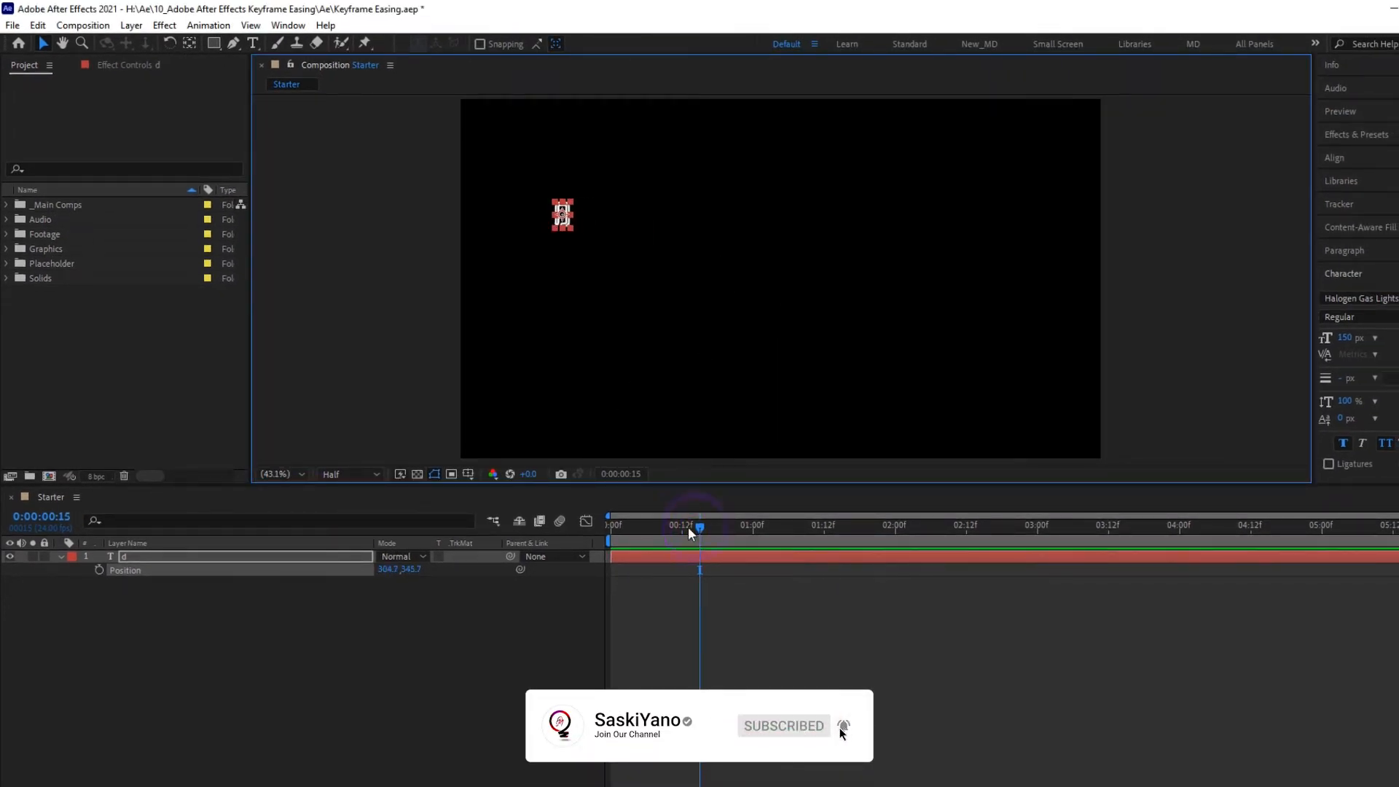
pyautogui.moveTo(688, 526); pyautogui.dragTo(581, 523)
pyautogui.click(573, 204)
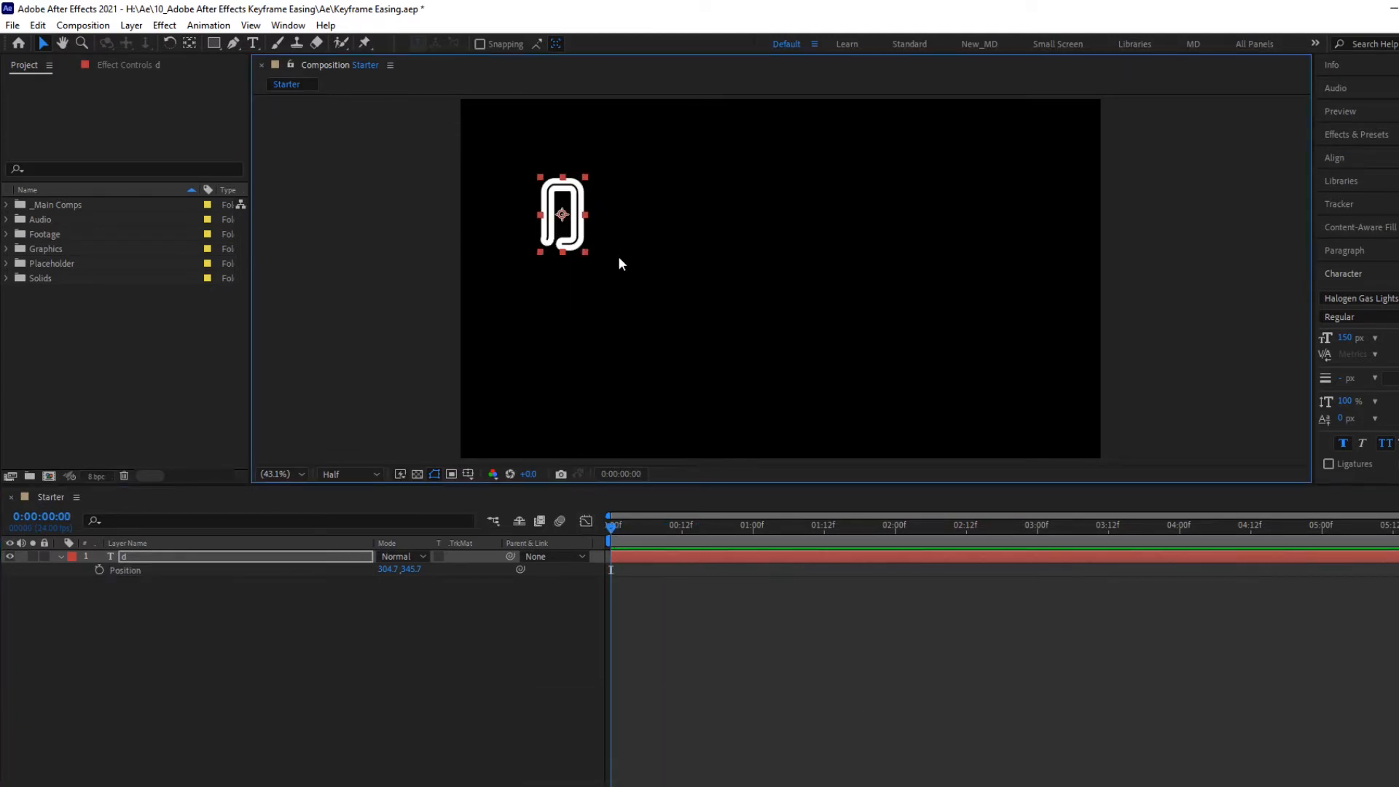
# Step: Animate Position from 0:00:00:00 to 0:00:02:00, moving the letter straight across to about 1718, 346
pyautogui.click(99, 570)
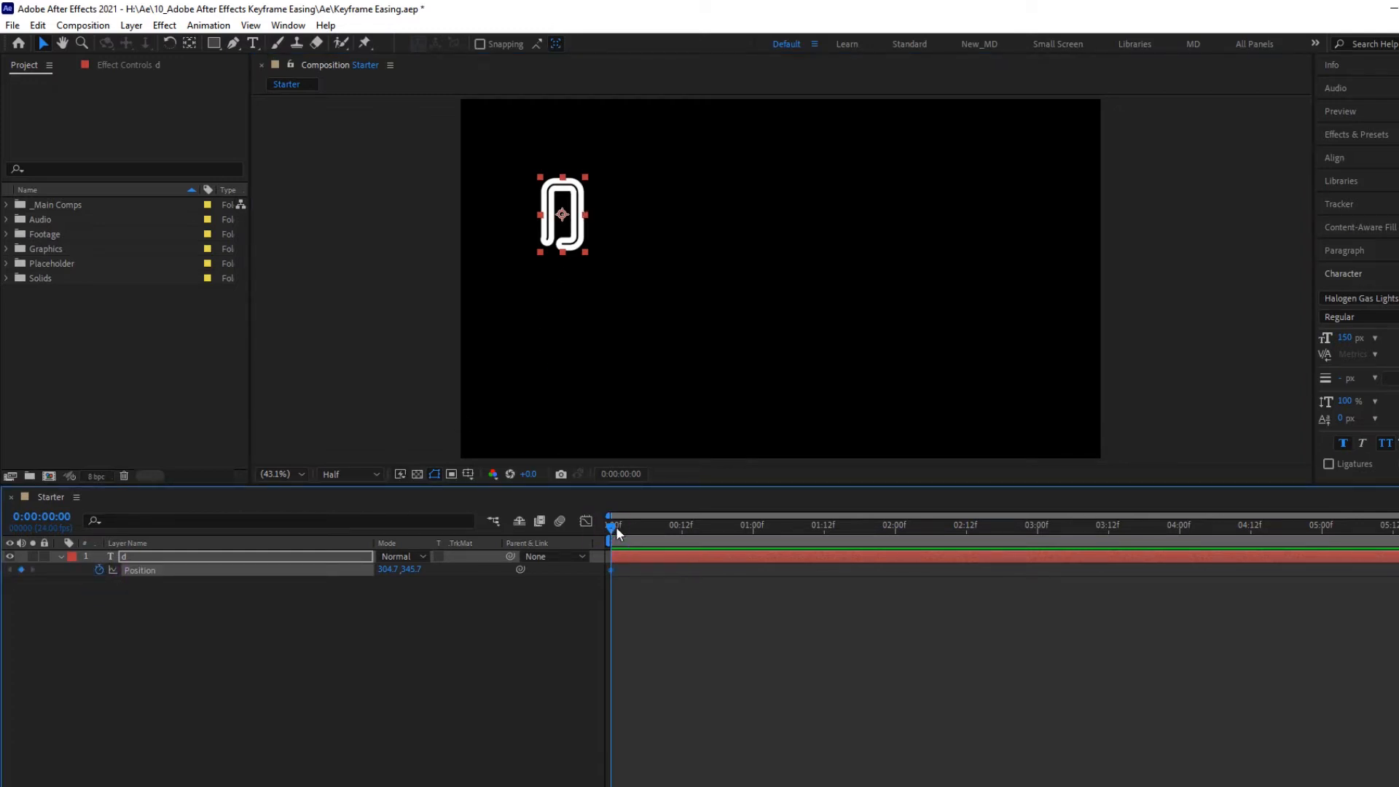
pyautogui.moveTo(615, 526); pyautogui.dragTo(895, 534)
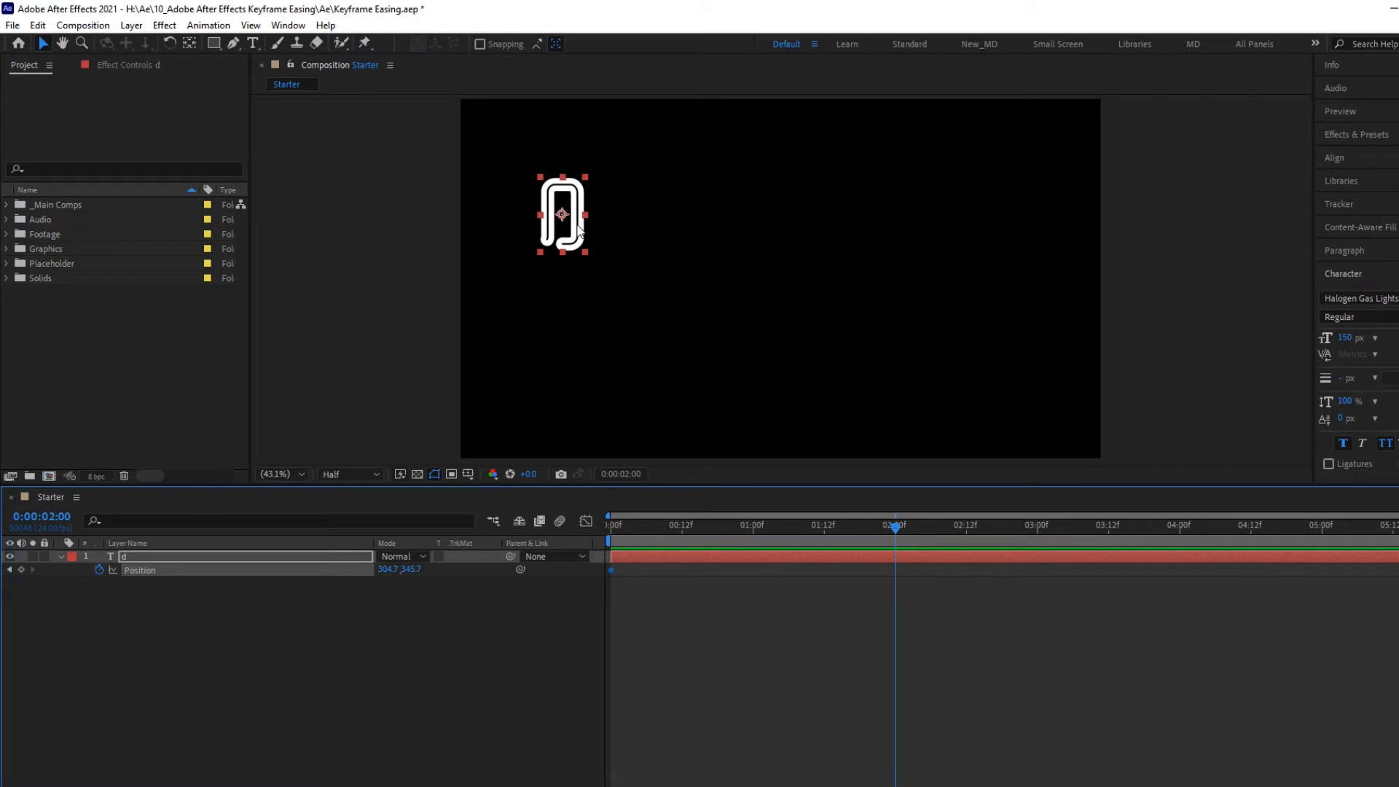
pyautogui.moveTo(579, 230); pyautogui.dragTo(948, 283)
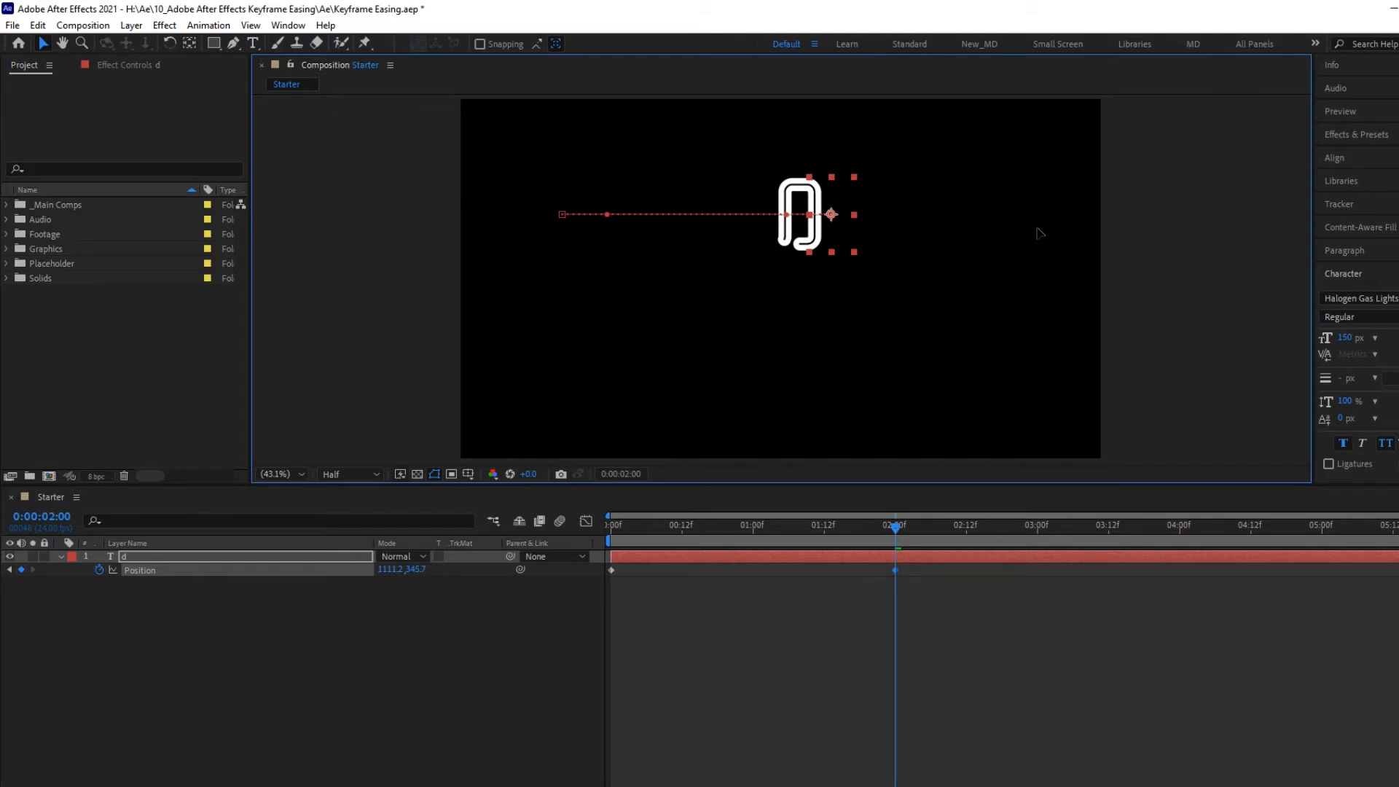
pyautogui.moveTo(1064, 219)
pyautogui.mouseDown()
pyautogui.moveTo(1005, 218)
pyautogui.moveTo(1046, 221)
pyautogui.mouseUp()
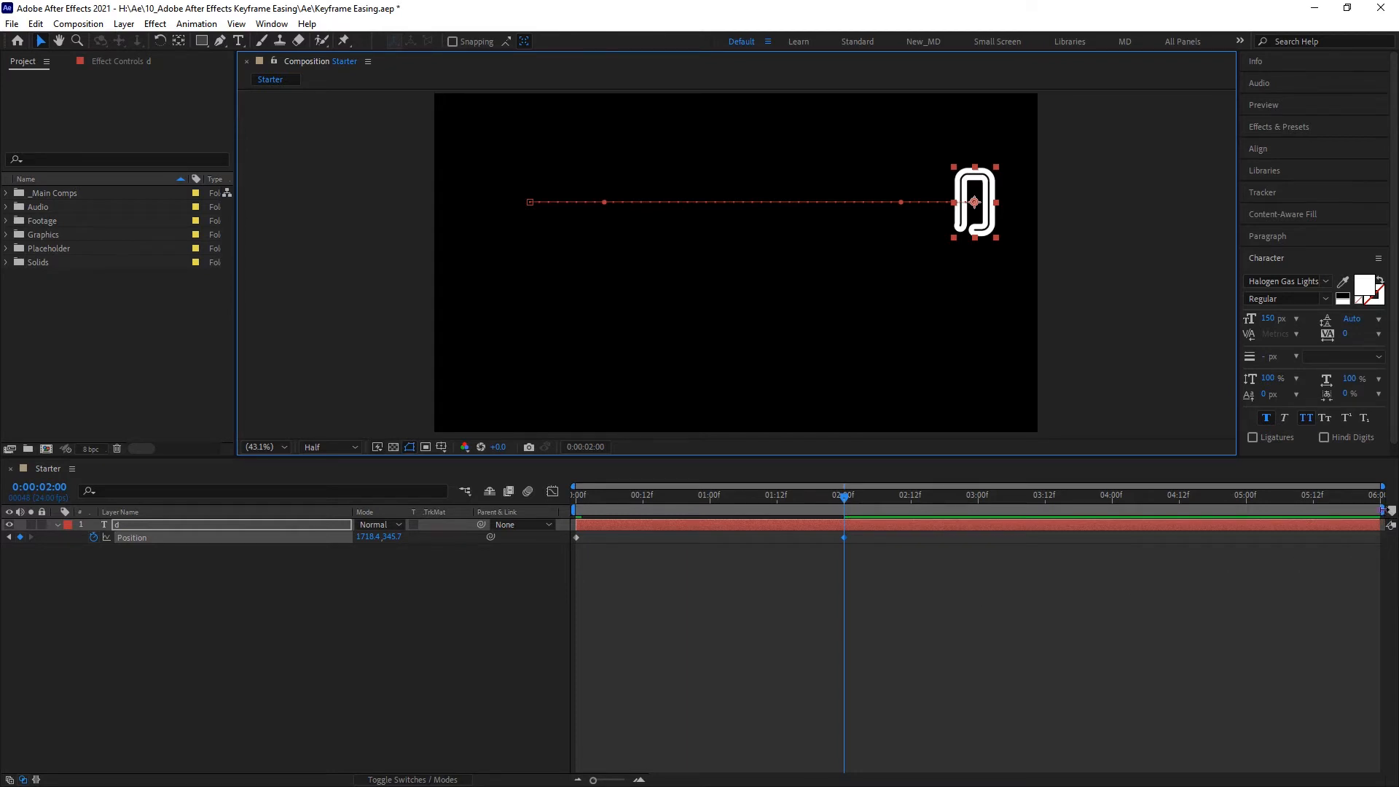
# Step: Shorten the work area to end shortly after the 0:00:02:00 keyframe and preview the animation
pyautogui.moveTo(1389, 511); pyautogui.dragTo(909, 518)
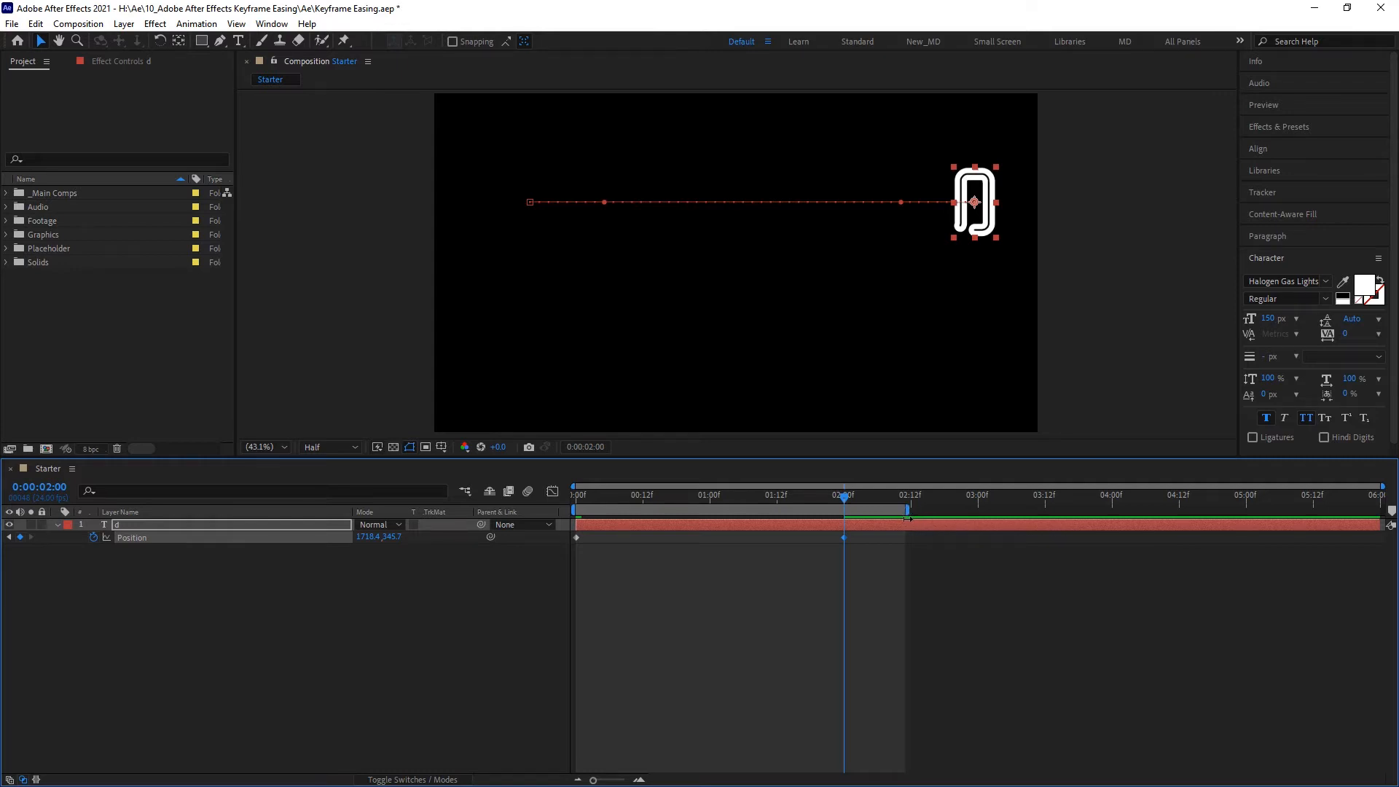
pyautogui.moveTo(907, 517)
pyautogui.mouseDown()
pyautogui.moveTo(863, 499)
pyautogui.moveTo(880, 500)
pyautogui.moveTo(896, 503)
pyautogui.moveTo(843, 504)
pyautogui.mouseUp()
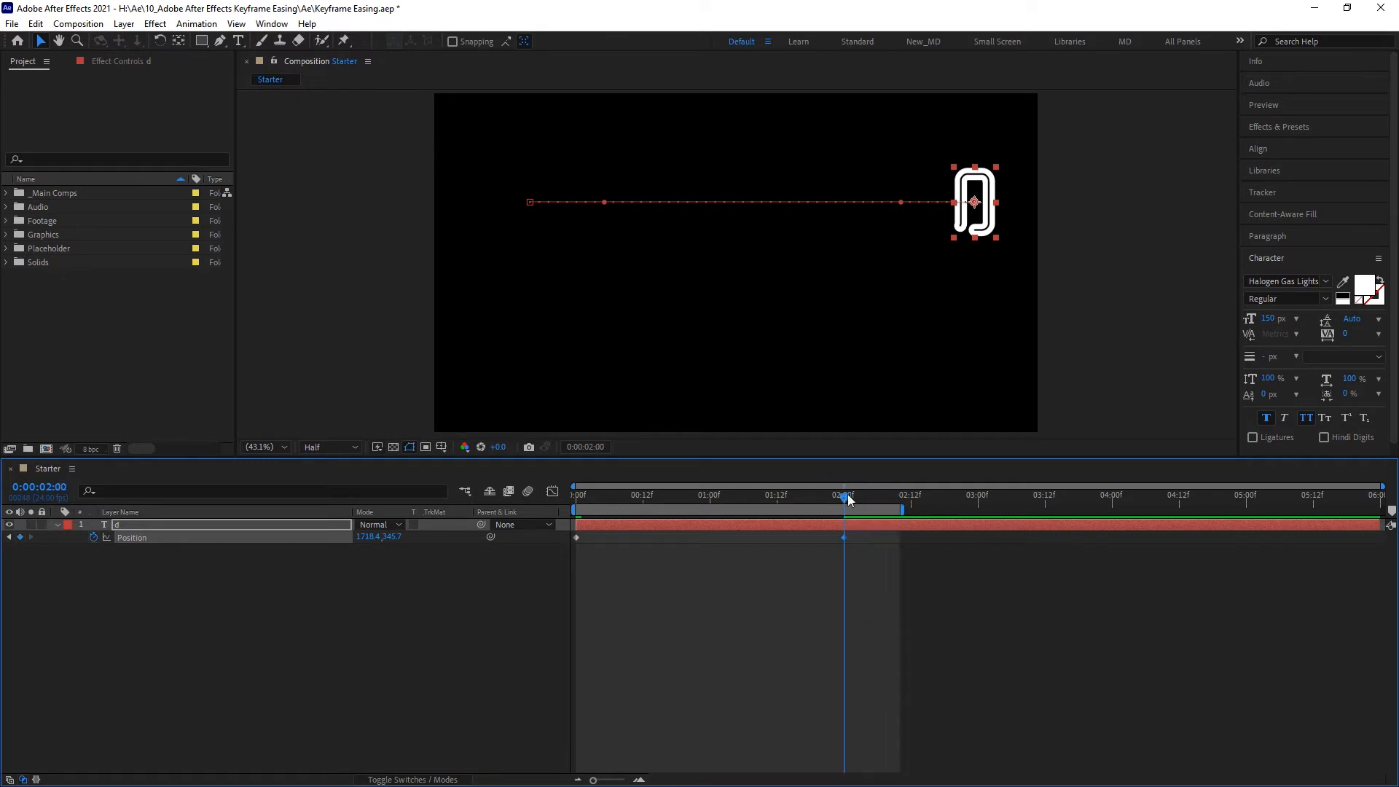
pyautogui.press('space')
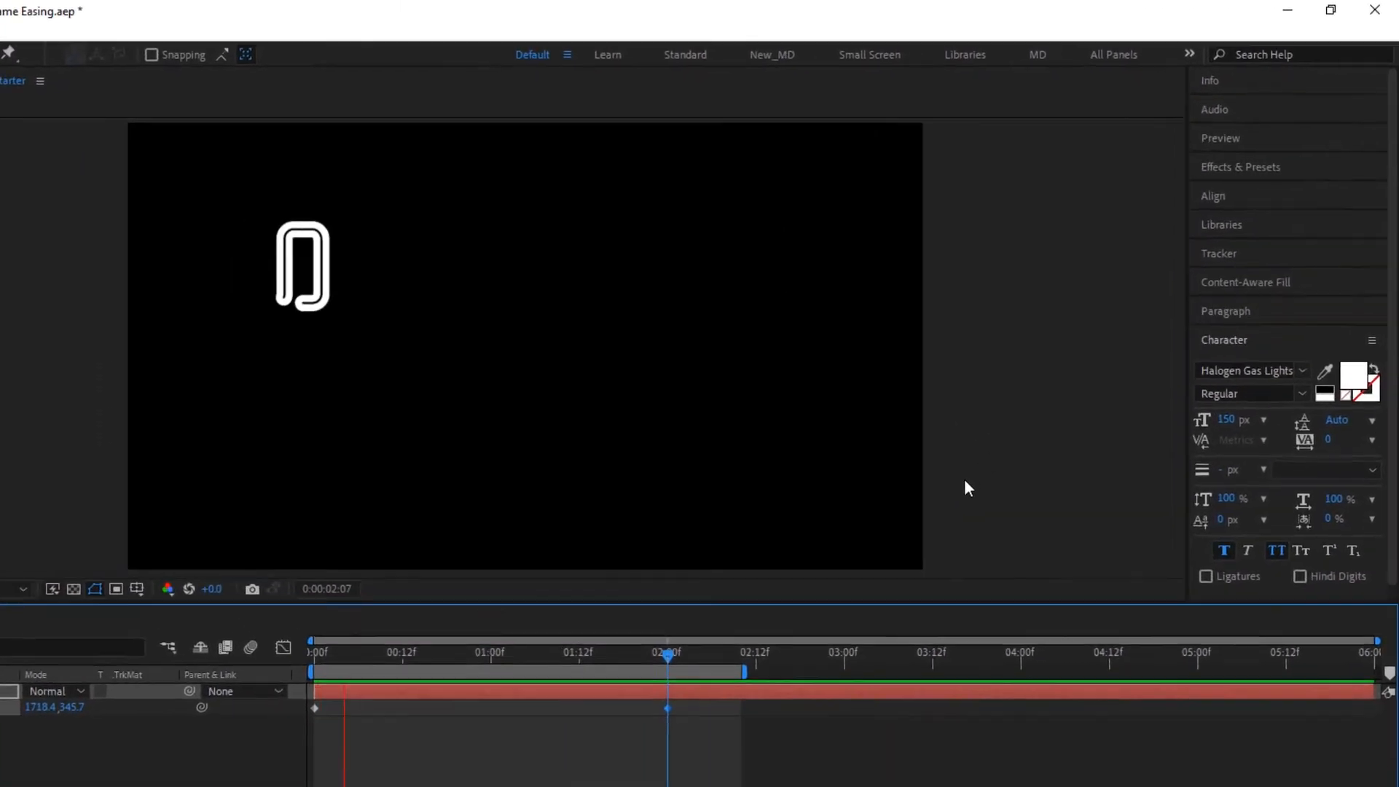
# Step: Check the loop option in the Preview settings and stop the playback
pyautogui.click(1249, 148)
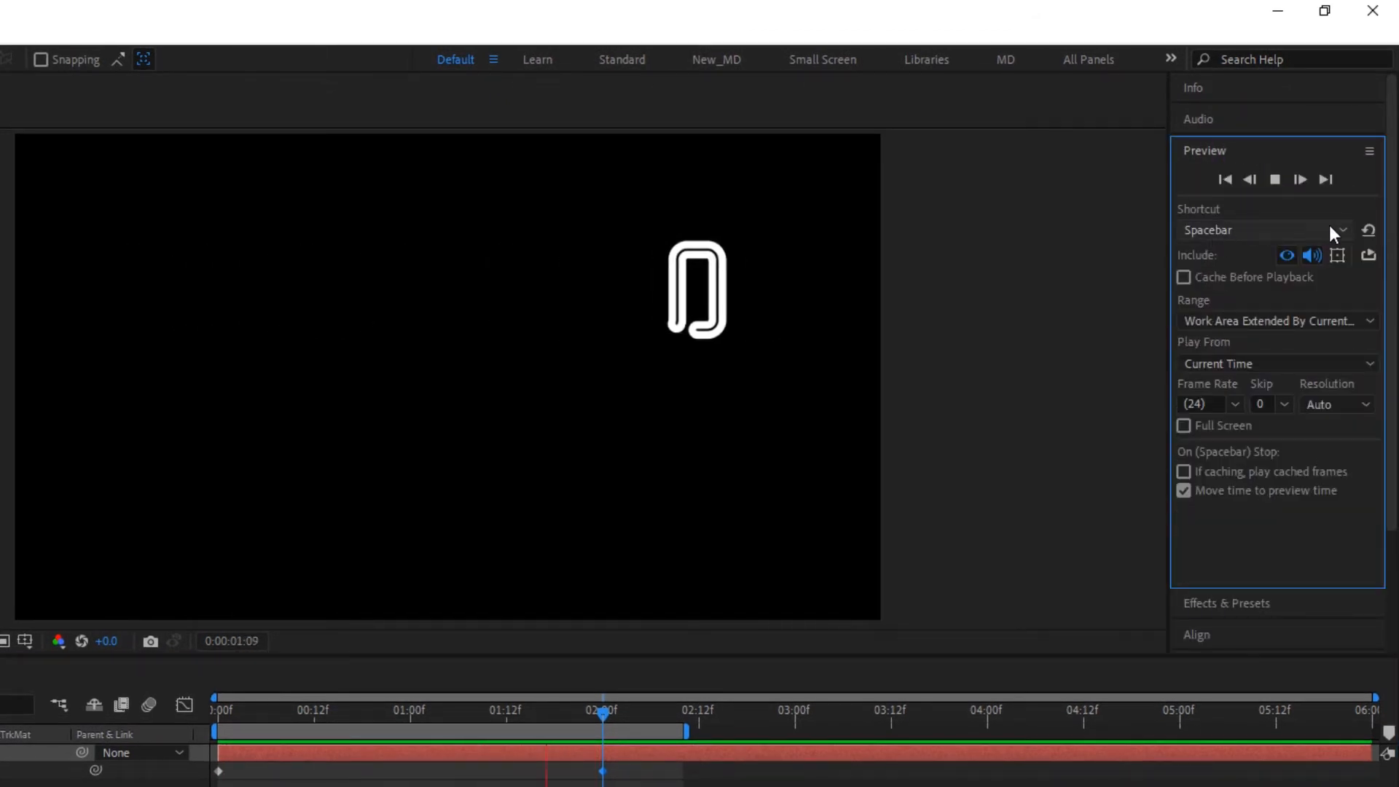
pyautogui.click(1369, 259)
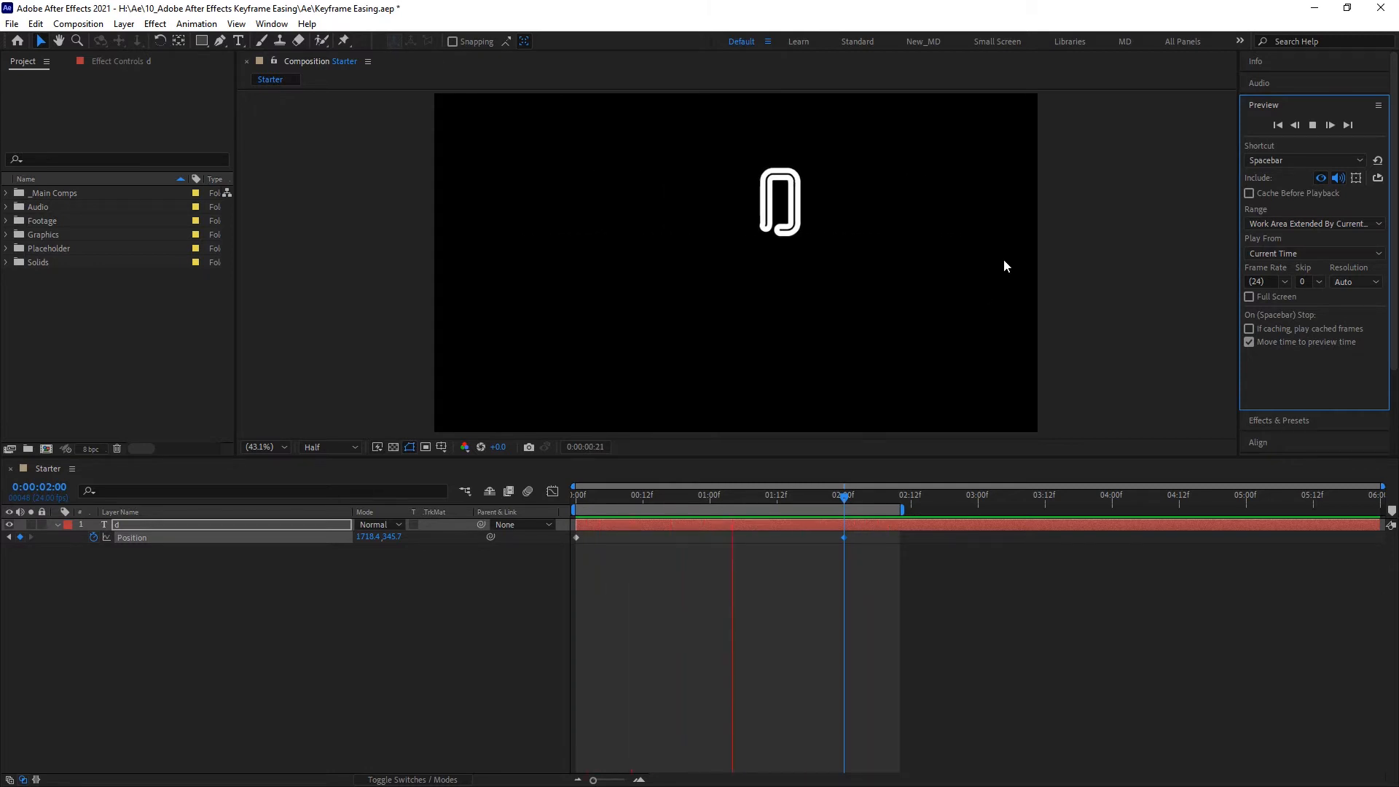
pyautogui.press('space')
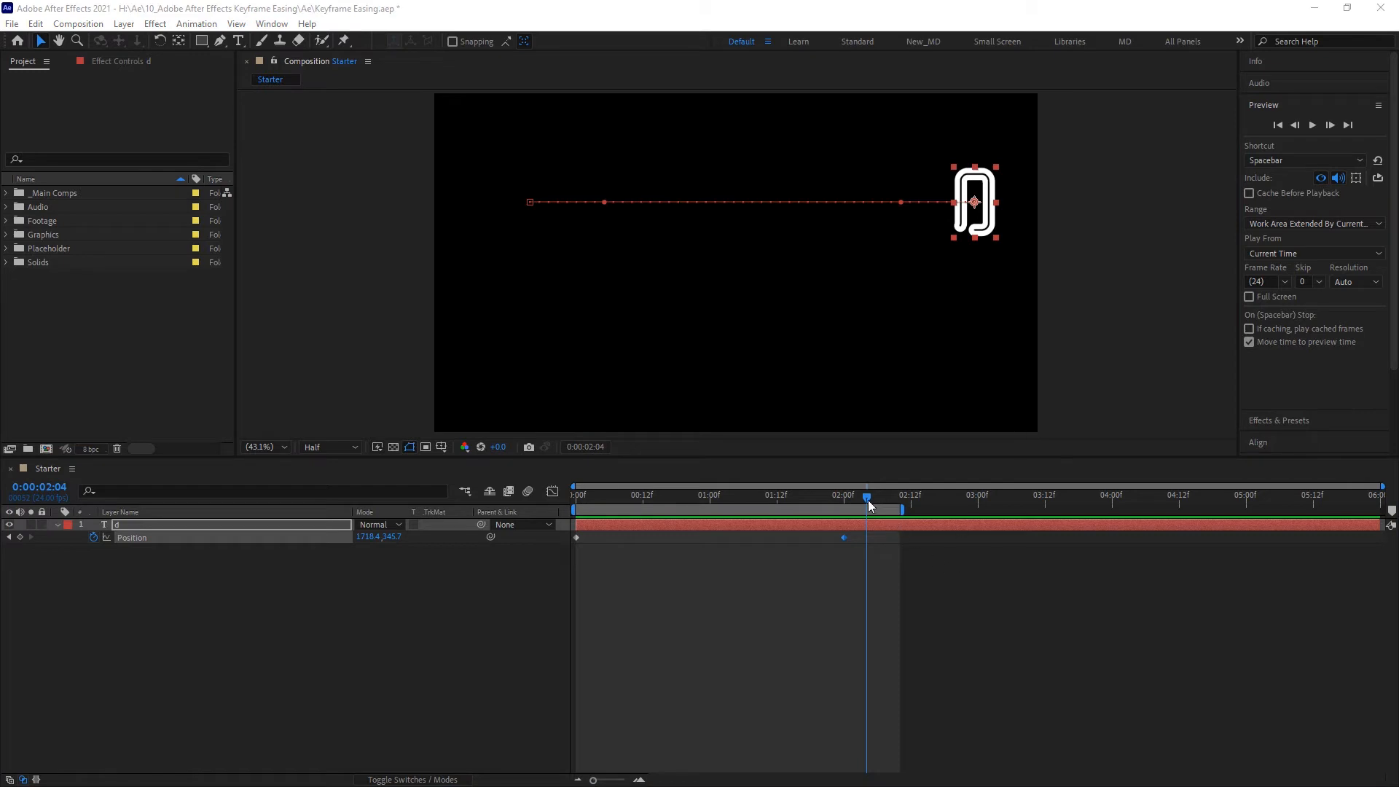
# Step: Return to 0:00:00:00 and examine the speed graph of the letter's Position keyframes
pyautogui.moveTo(867, 498); pyautogui.dragTo(787, 499)
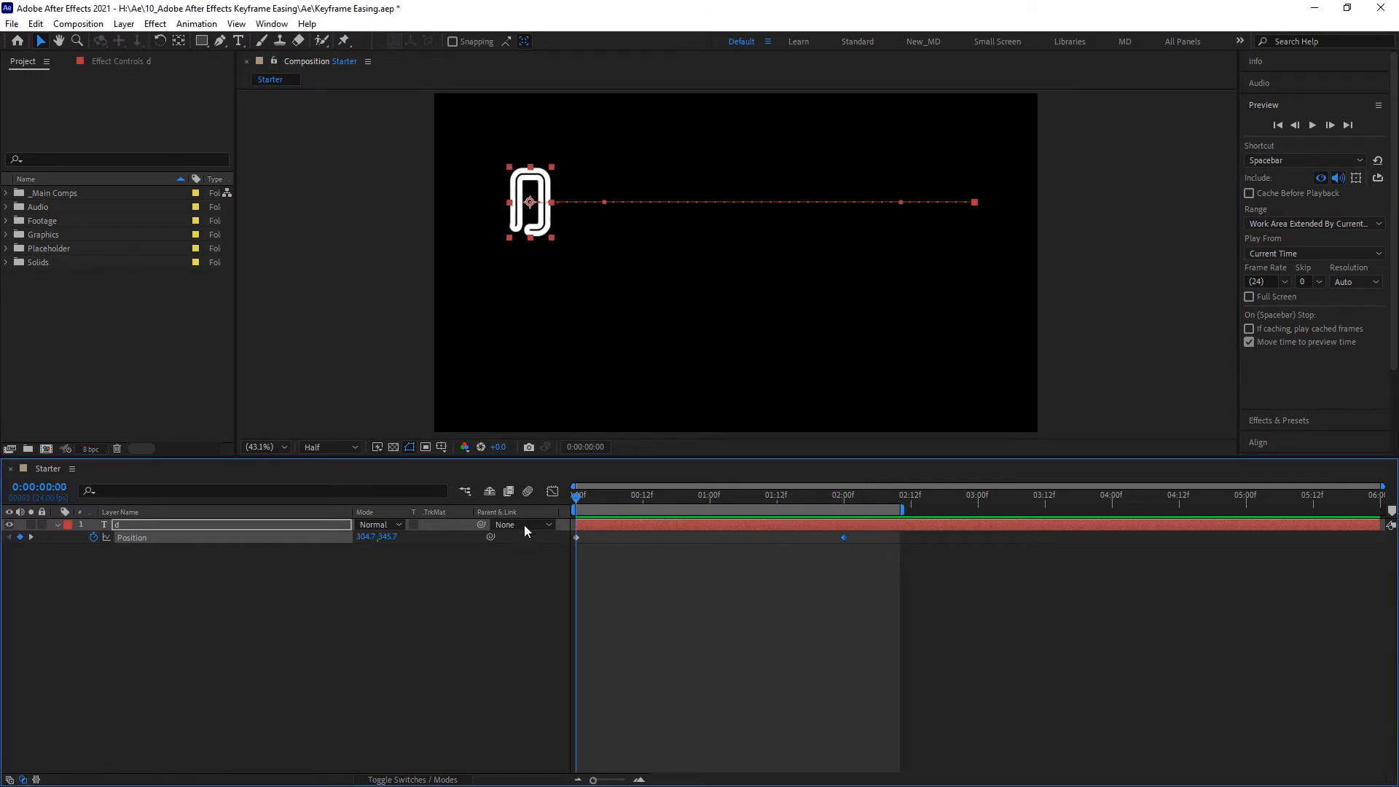
pyautogui.click(553, 493)
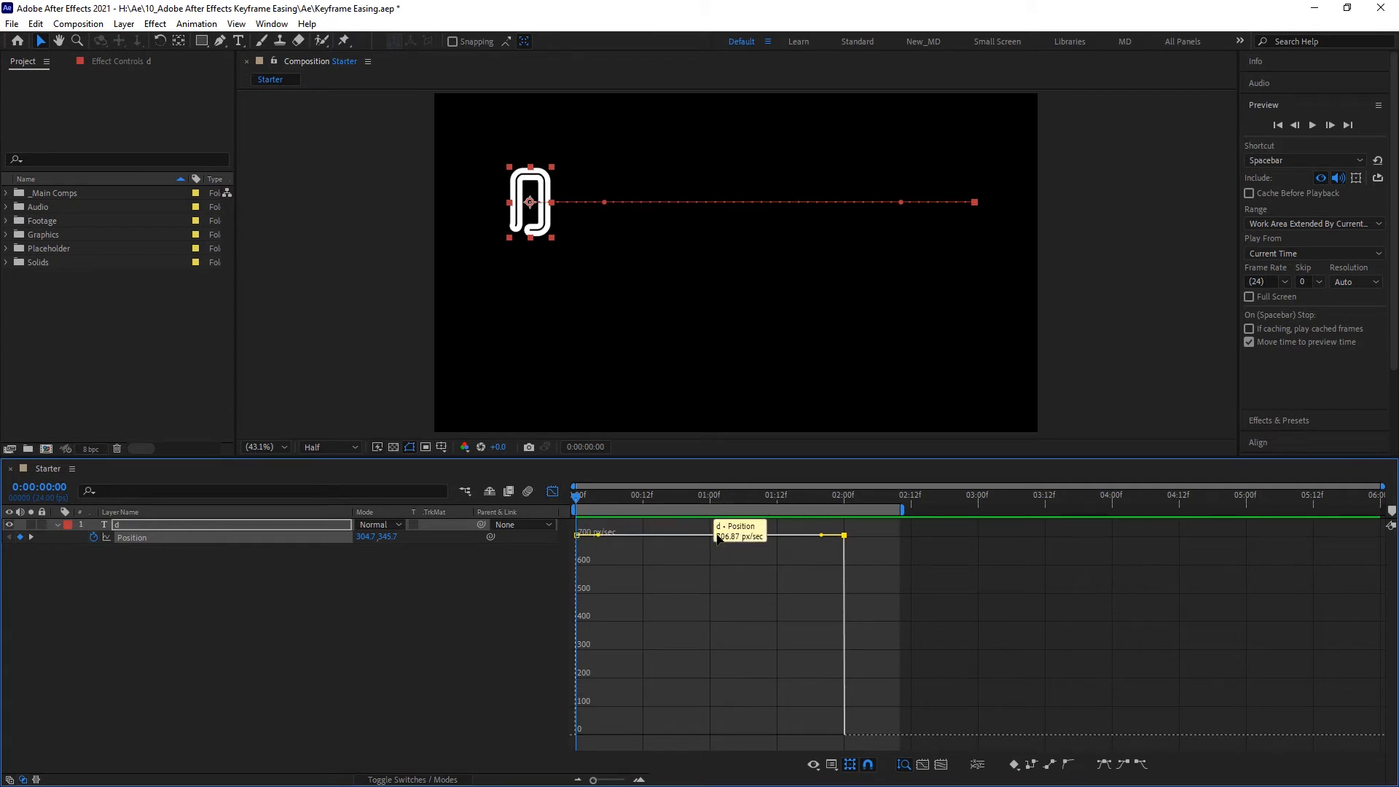
pyautogui.click(844, 535)
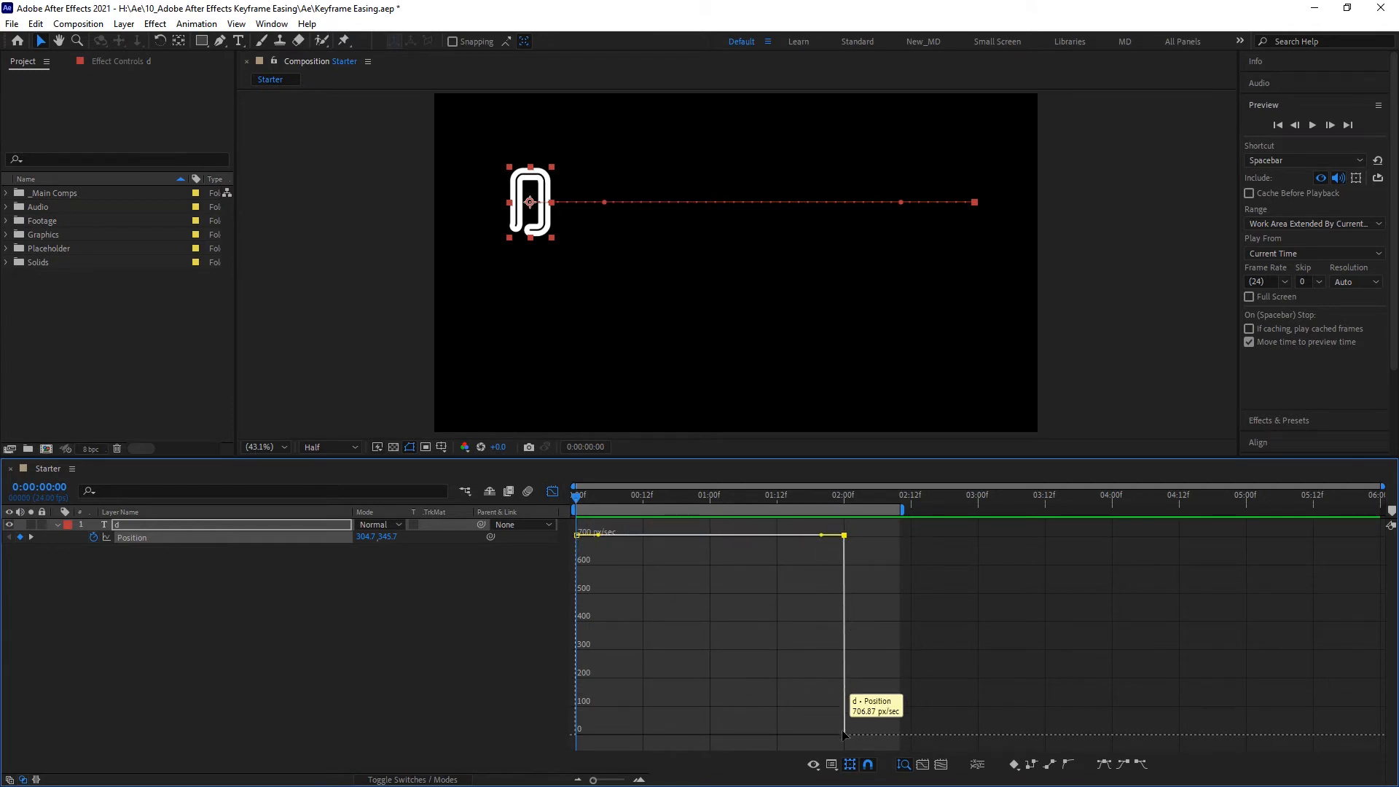
pyautogui.click(553, 492)
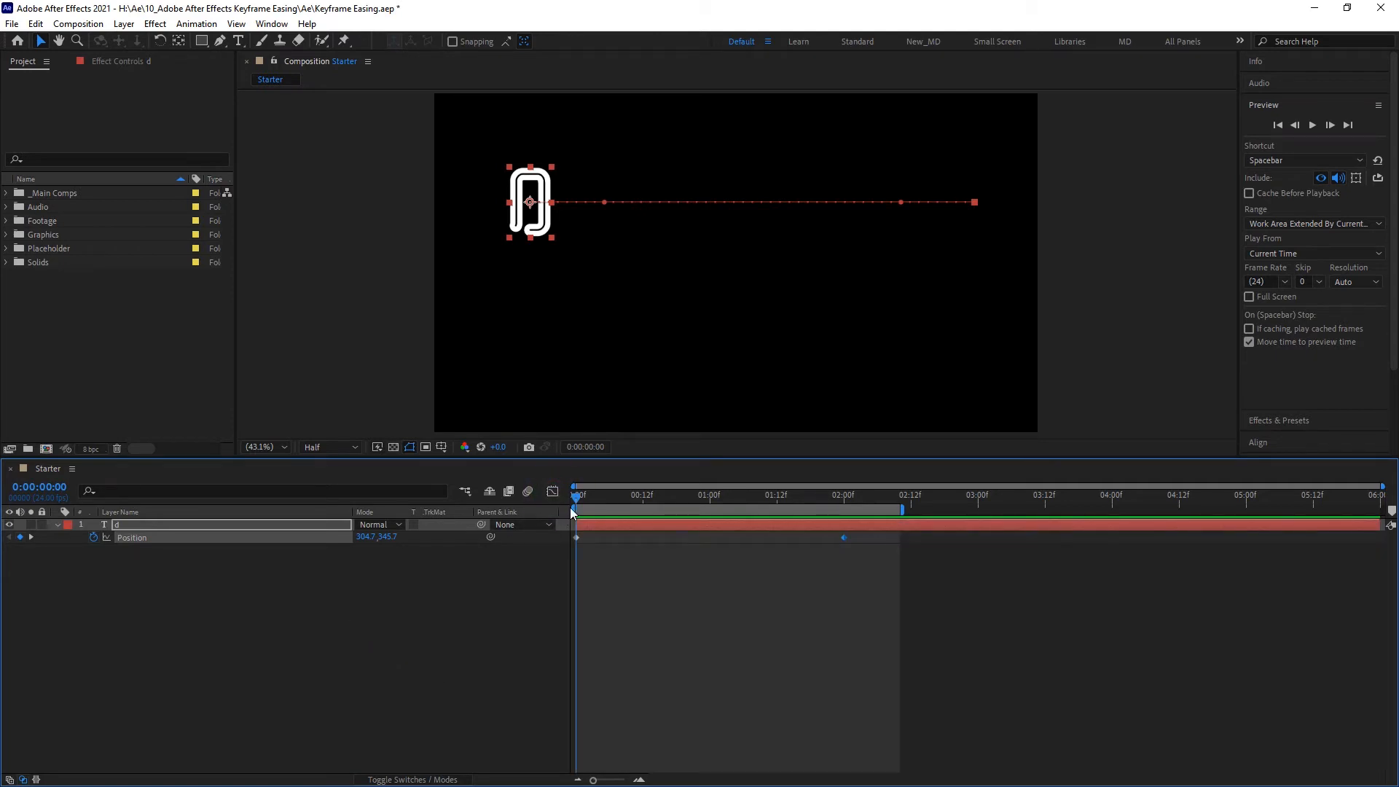
# Step: Duplicate the letter layer "d" and reveal the Position keyframes of the copy
pyautogui.click(243, 521)
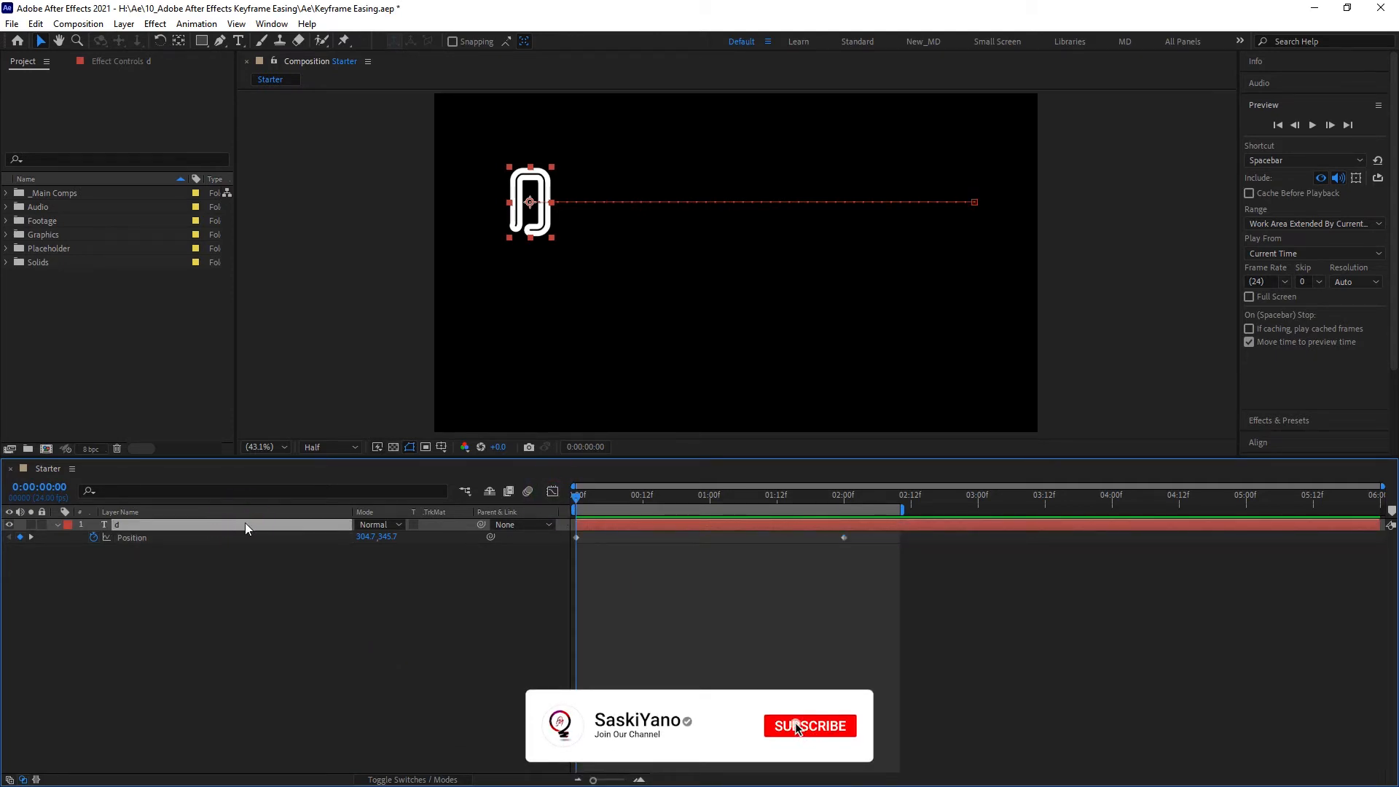
pyautogui.click(35, 24)
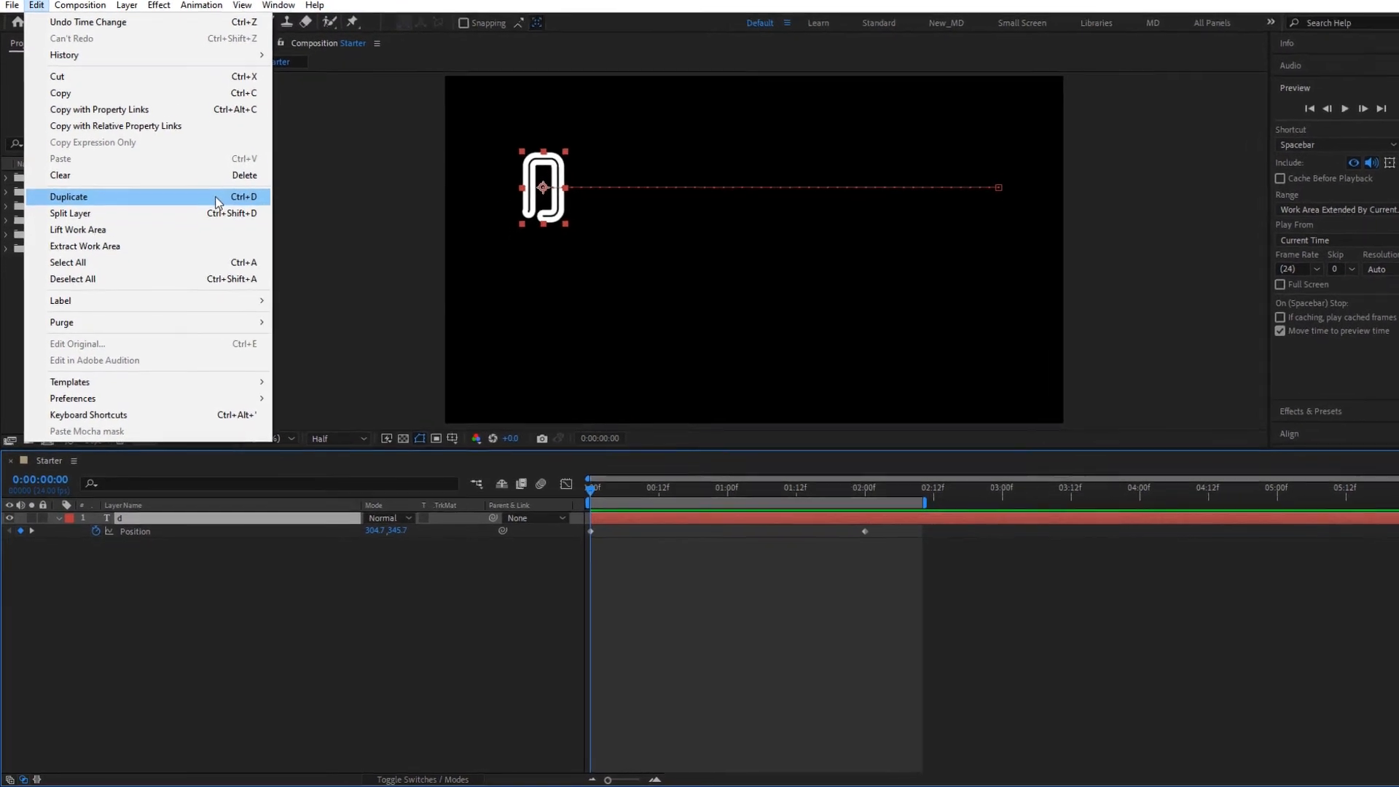
pyautogui.click(215, 195)
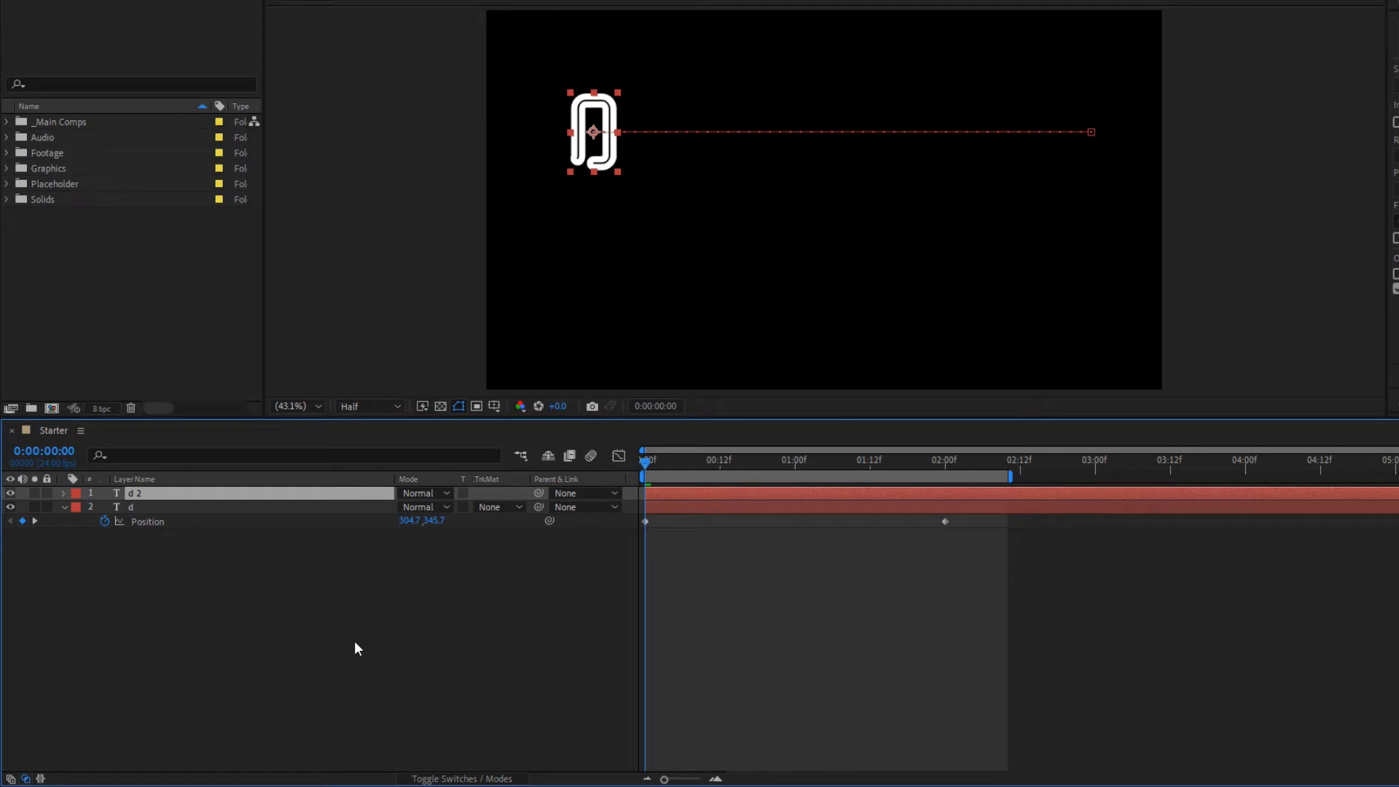
pyautogui.press('p')
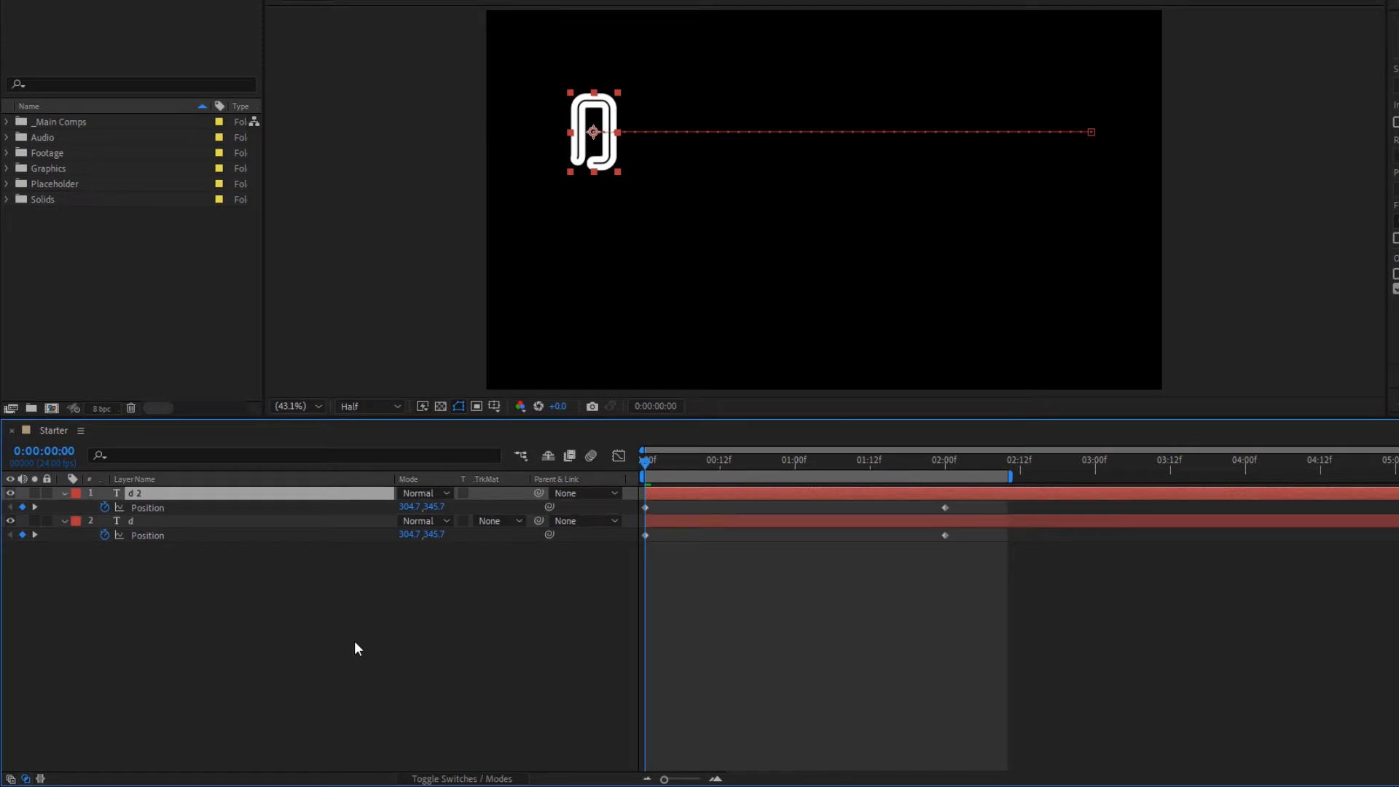
# Step: Select both Position keyframes of layer "d 2" and lower the letter to a Y position of 820.7 at 0:00:00:00
pyautogui.click(160, 510)
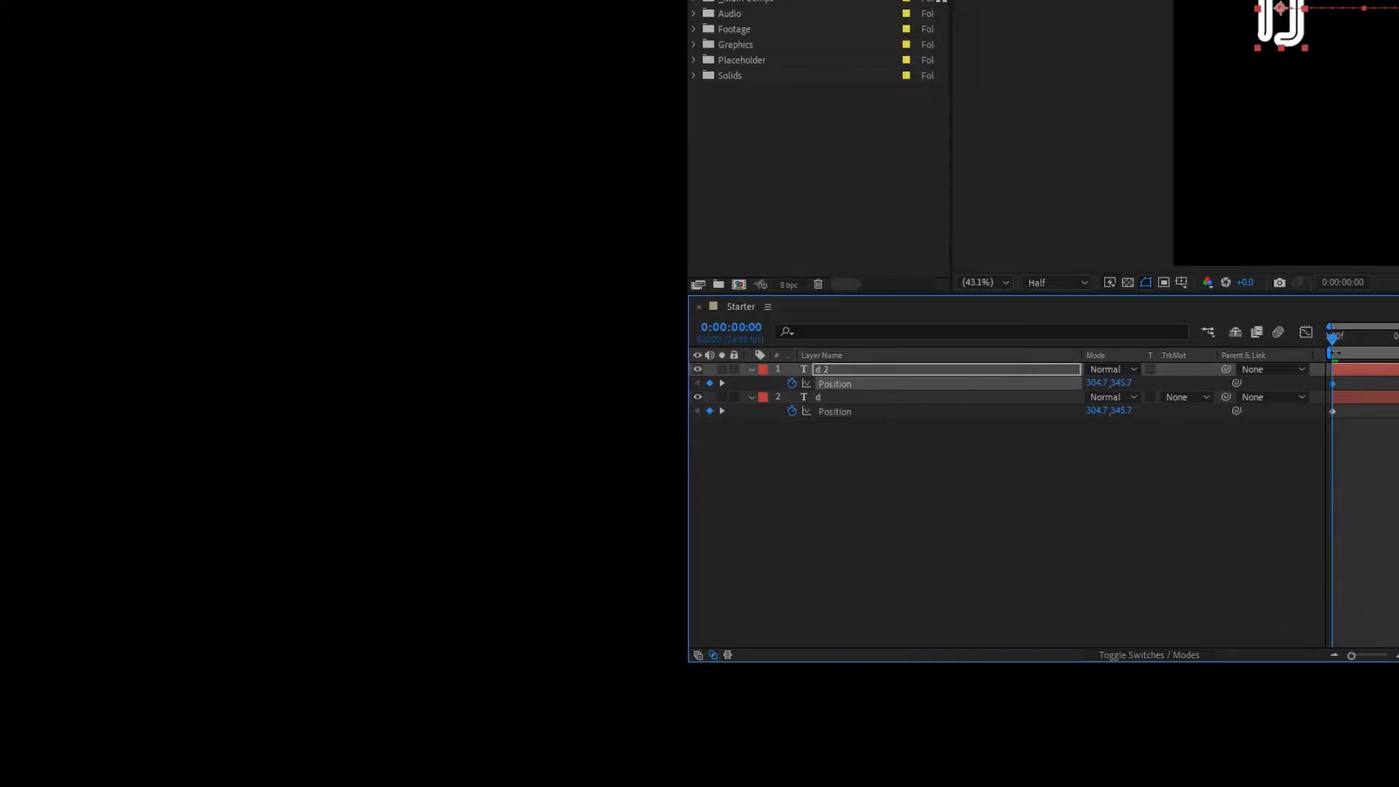
pyautogui.moveTo(1333, 339); pyautogui.dragTo(1352, 339)
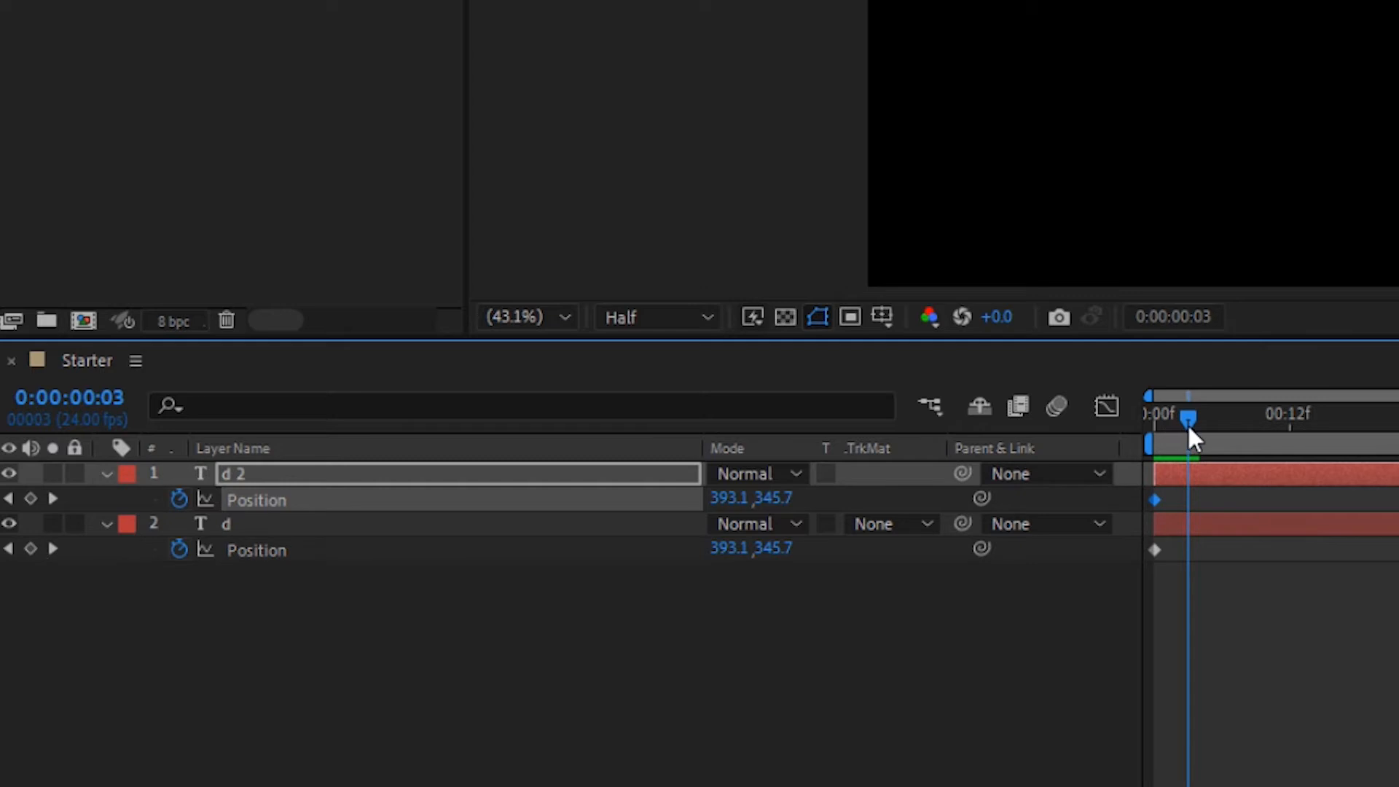
pyautogui.moveTo(1169, 418); pyautogui.dragTo(1135, 427)
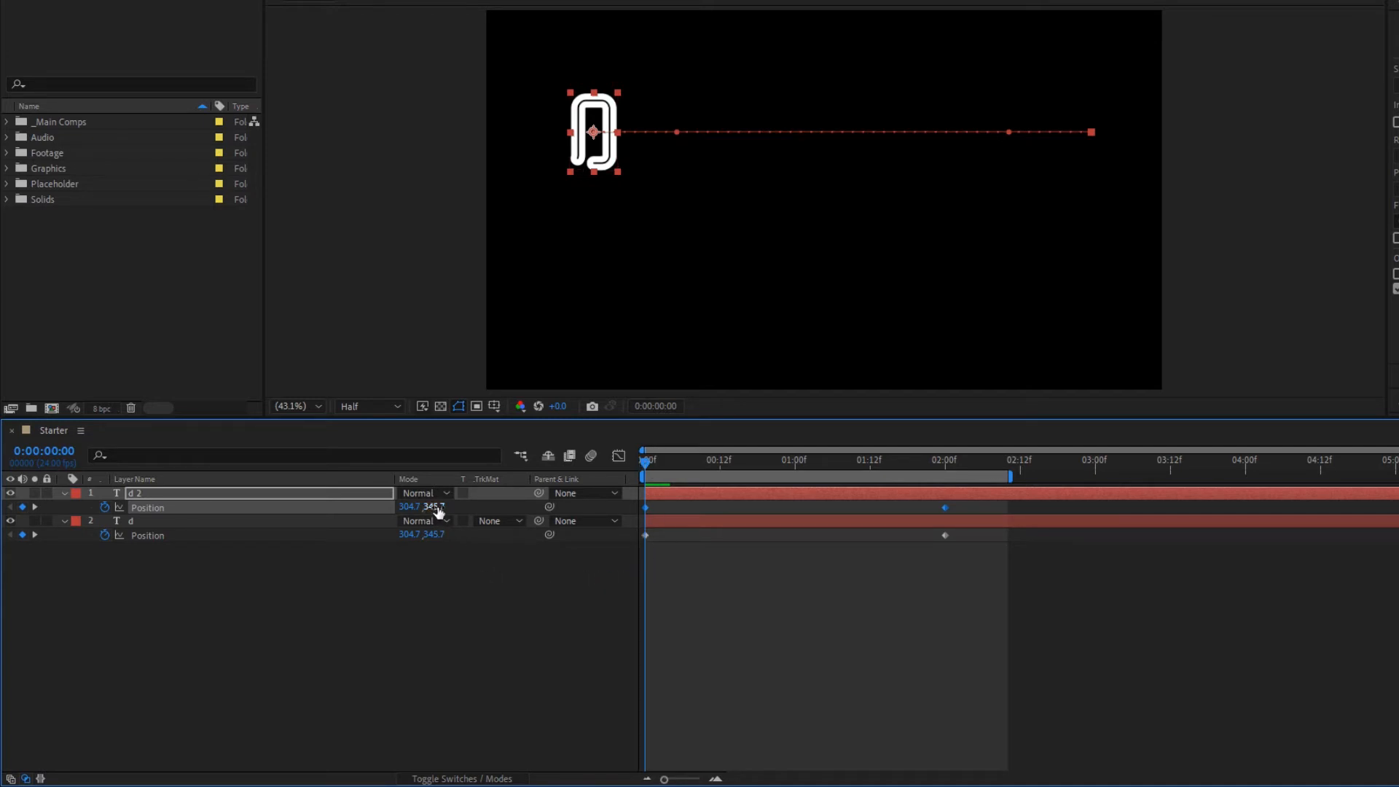
pyautogui.moveTo(436, 506); pyautogui.dragTo(823, 507)
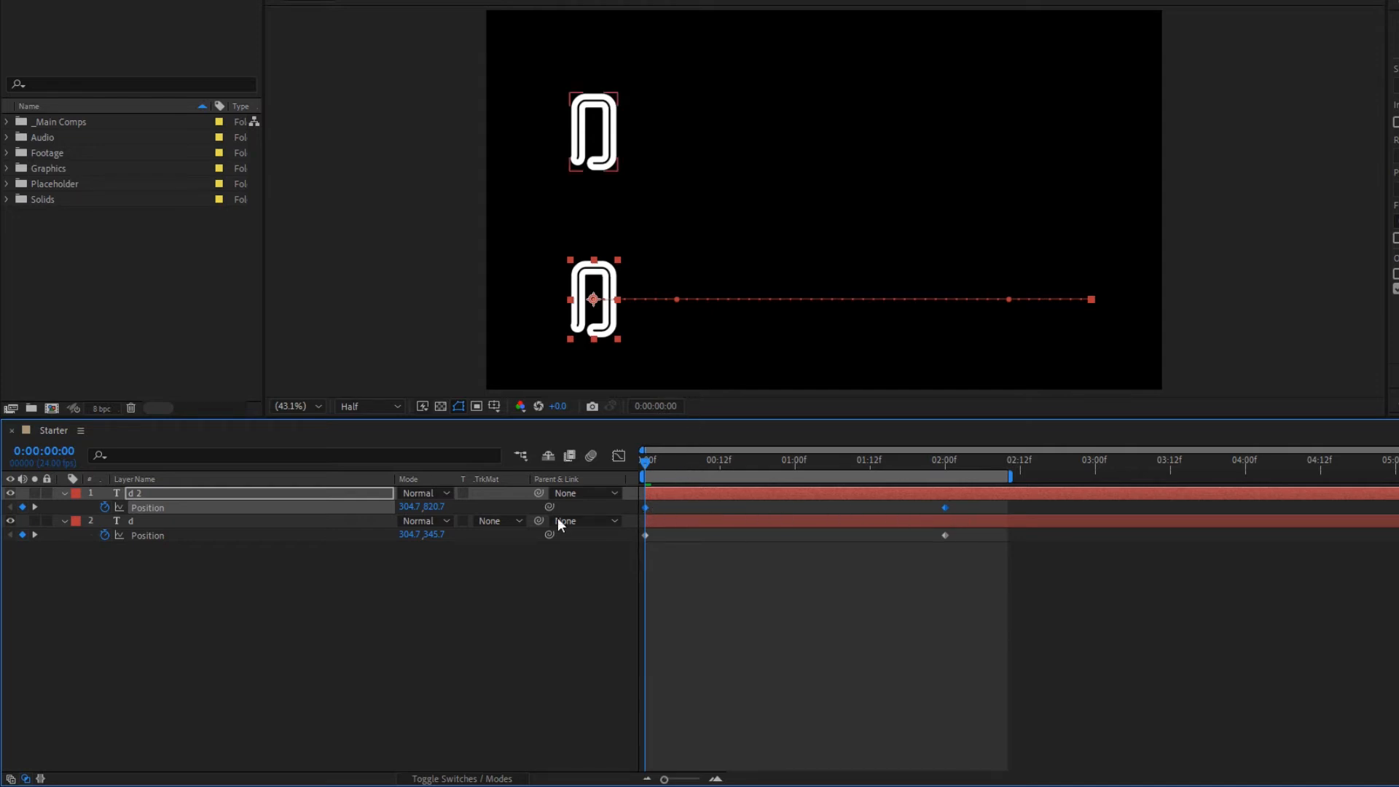
# Step: Apply Easy Ease to both Position keyframes of layer "d 2" and preview the two letters together
pyautogui.rightClick(646, 507)
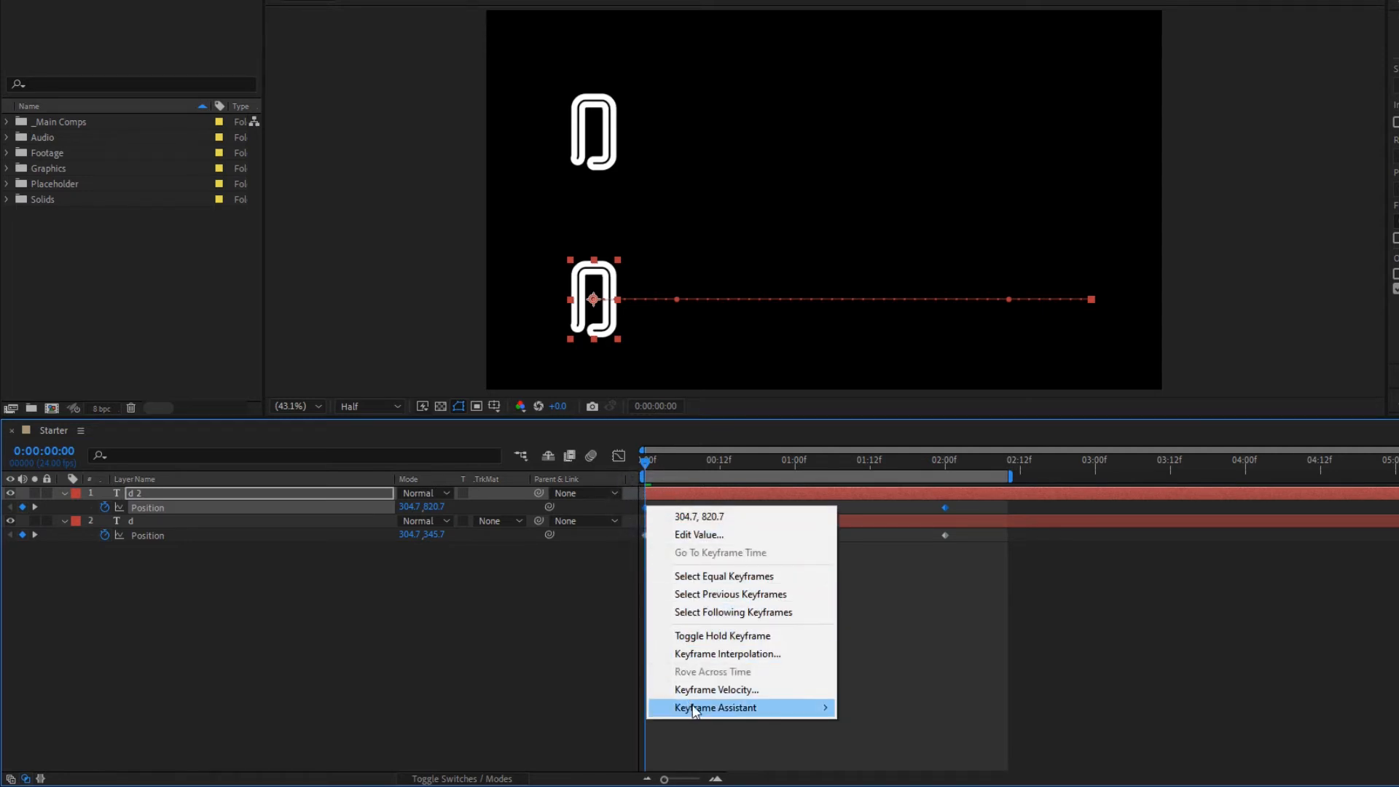
pyautogui.moveTo(773, 712)
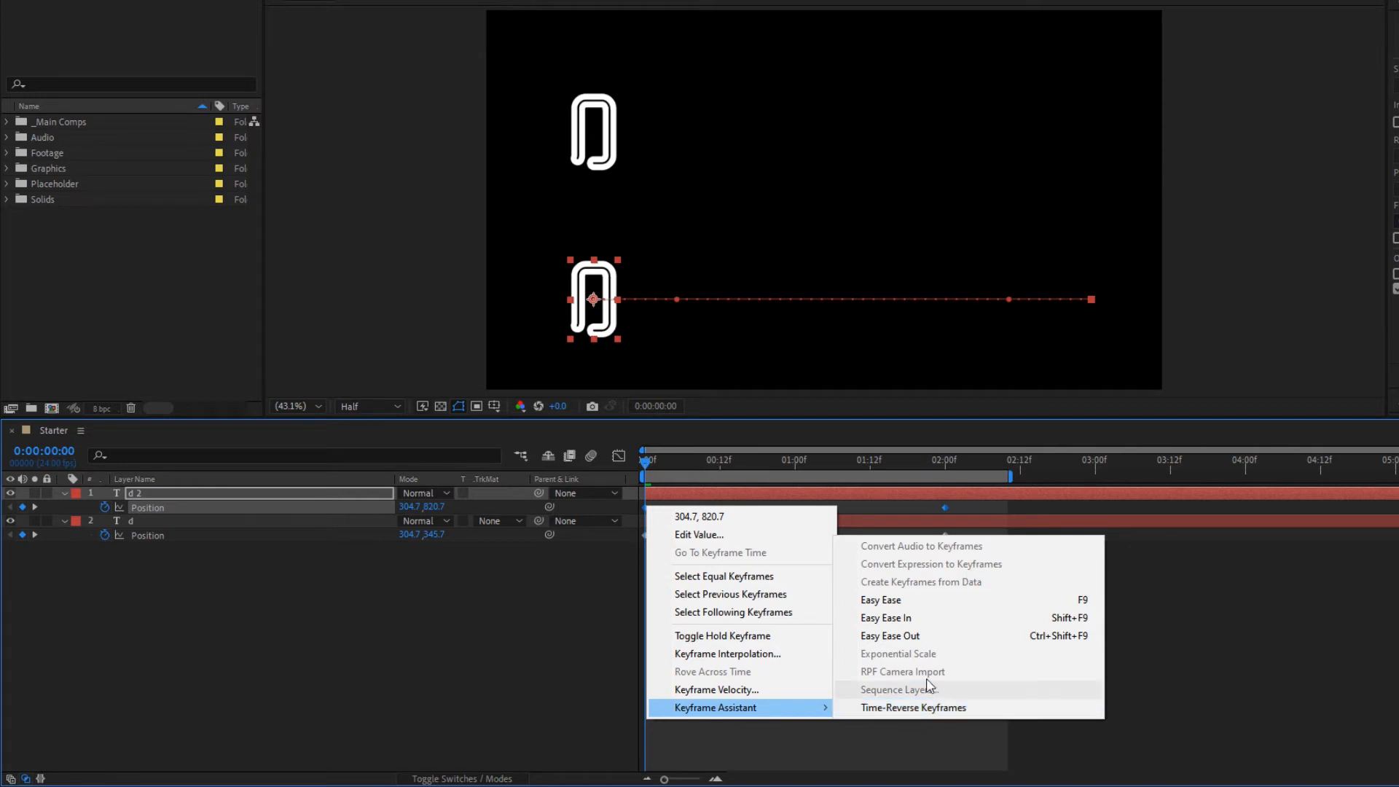
pyautogui.click(965, 609)
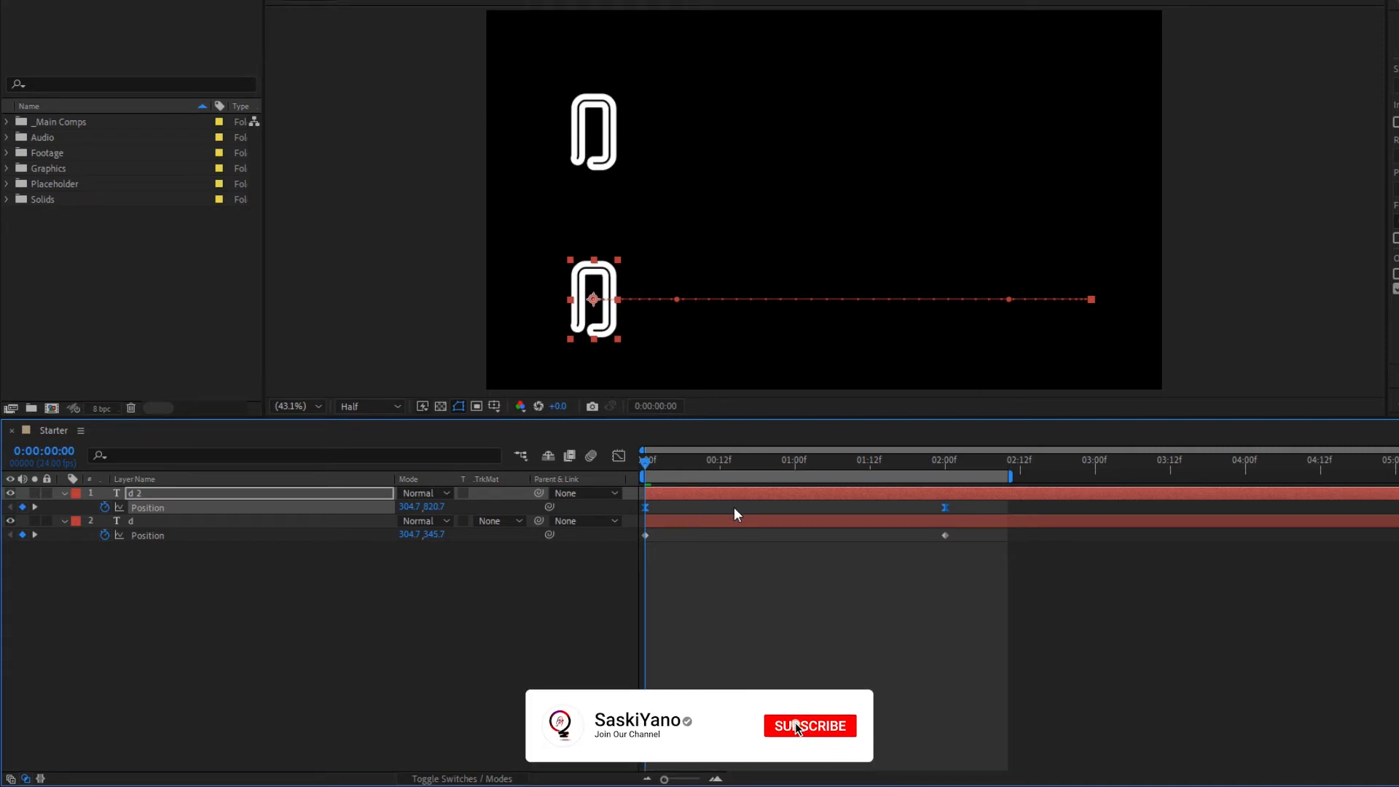
pyautogui.press('space')
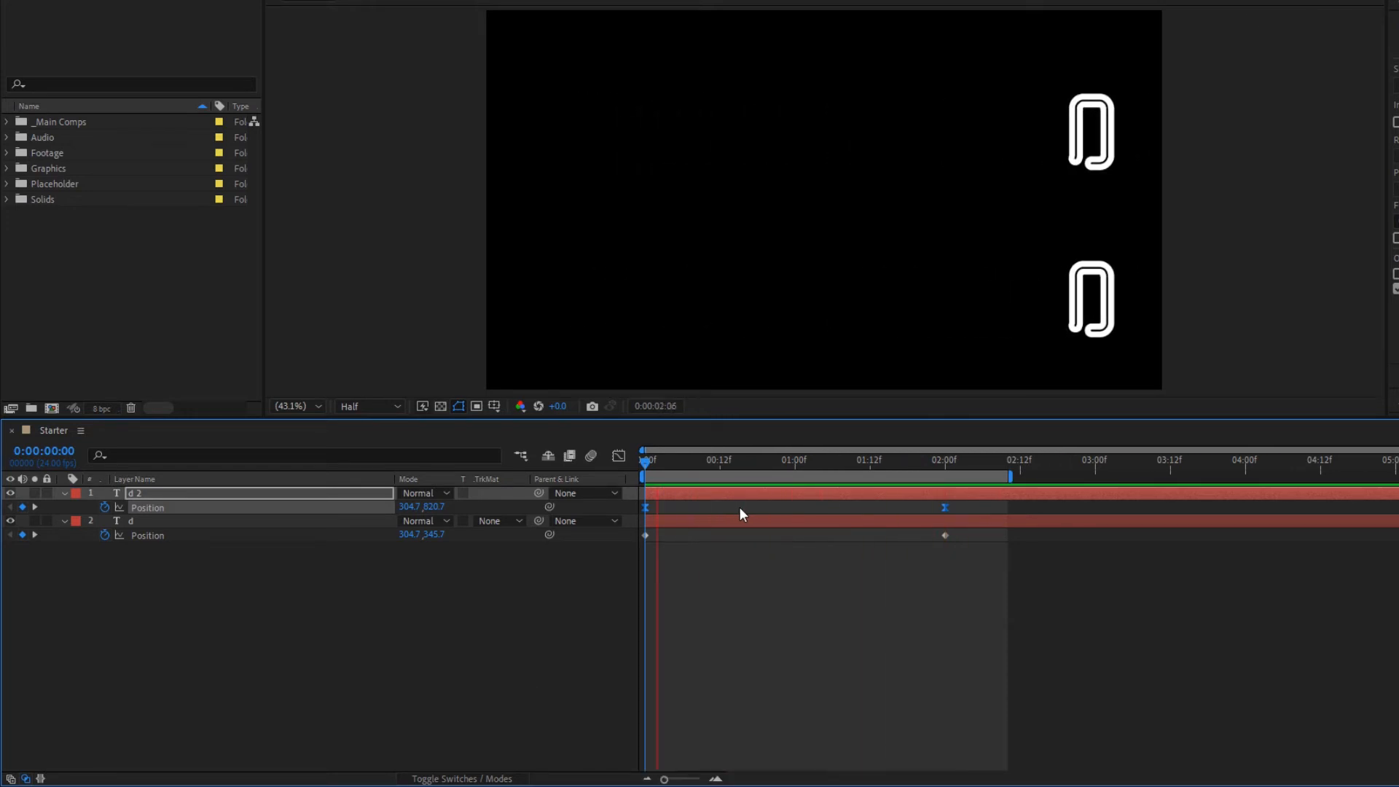
# Step: Return to 0:00:00:00 and compare the Position speed graphs of layers "d" and "d 2"
pyautogui.click(685, 461)
pyautogui.moveTo(682, 459); pyautogui.dragTo(618, 469)
pyautogui.press('F4')
pyautogui.click(348, 518)
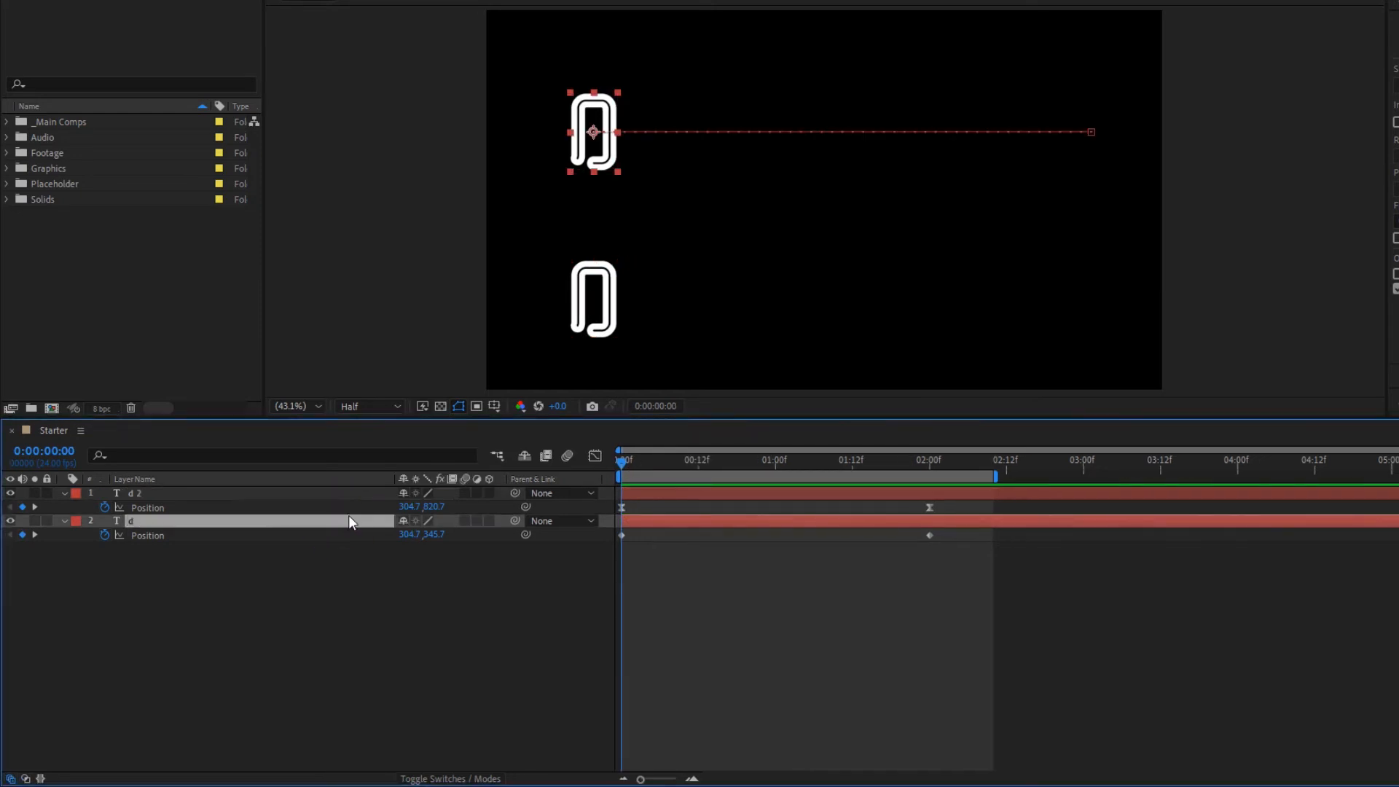
pyautogui.click(596, 456)
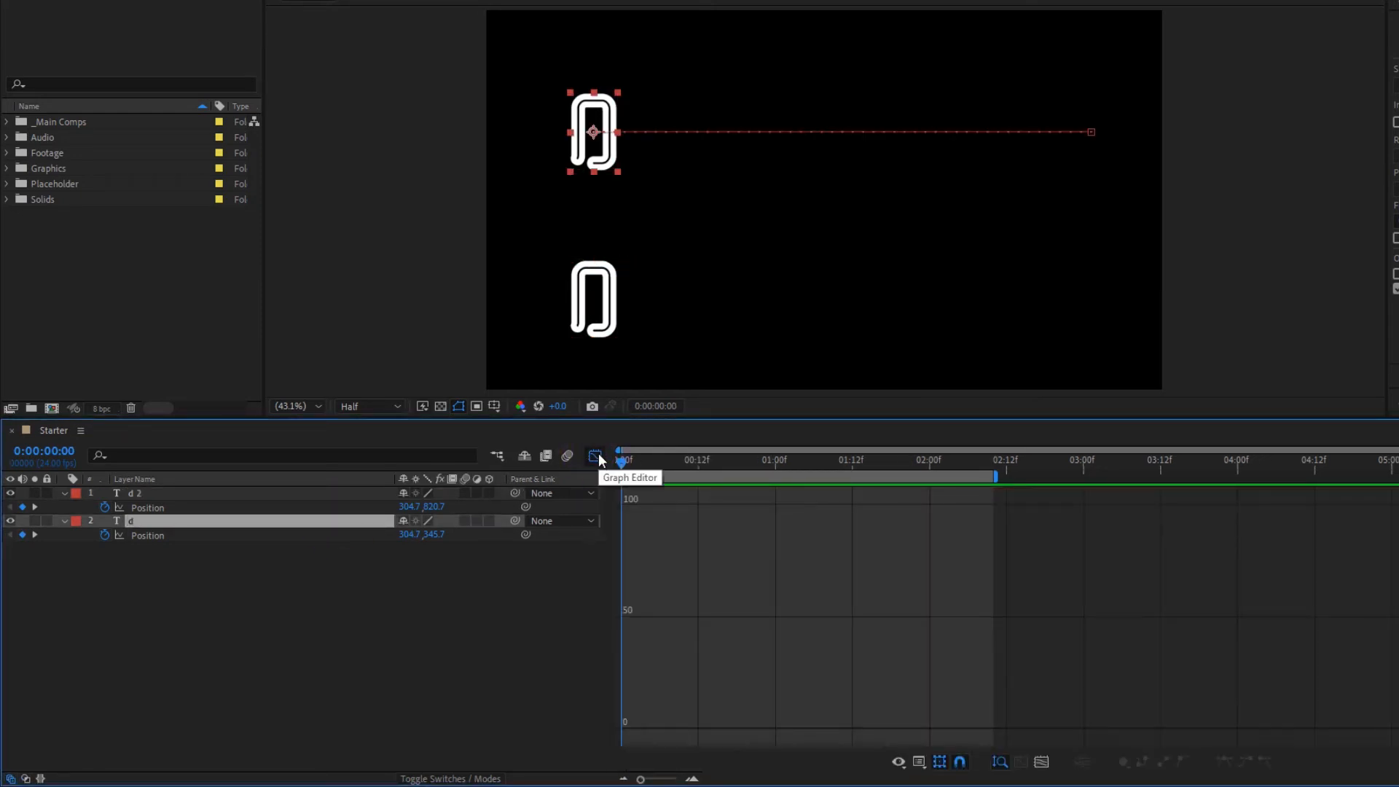
pyautogui.click(343, 539)
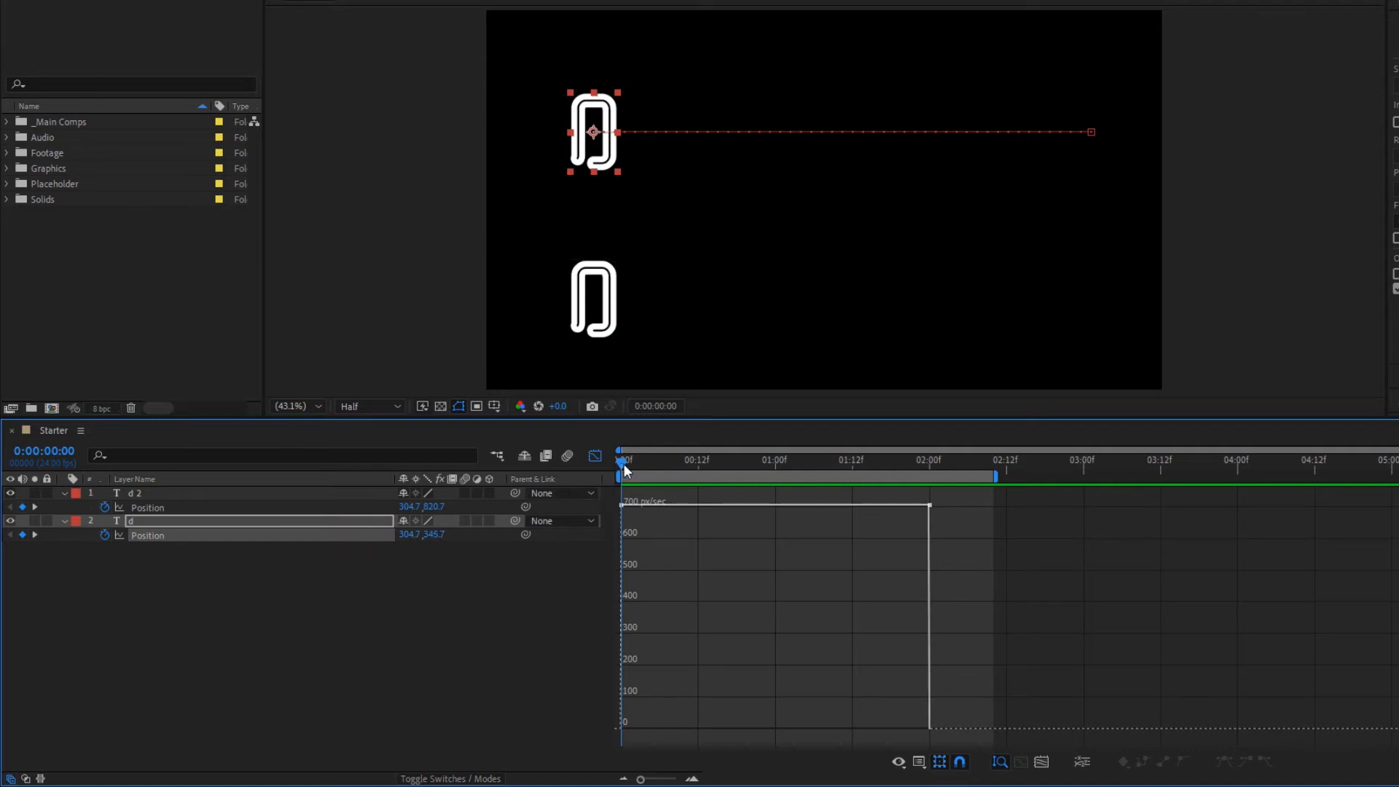
pyautogui.click(337, 491)
pyautogui.click(321, 505)
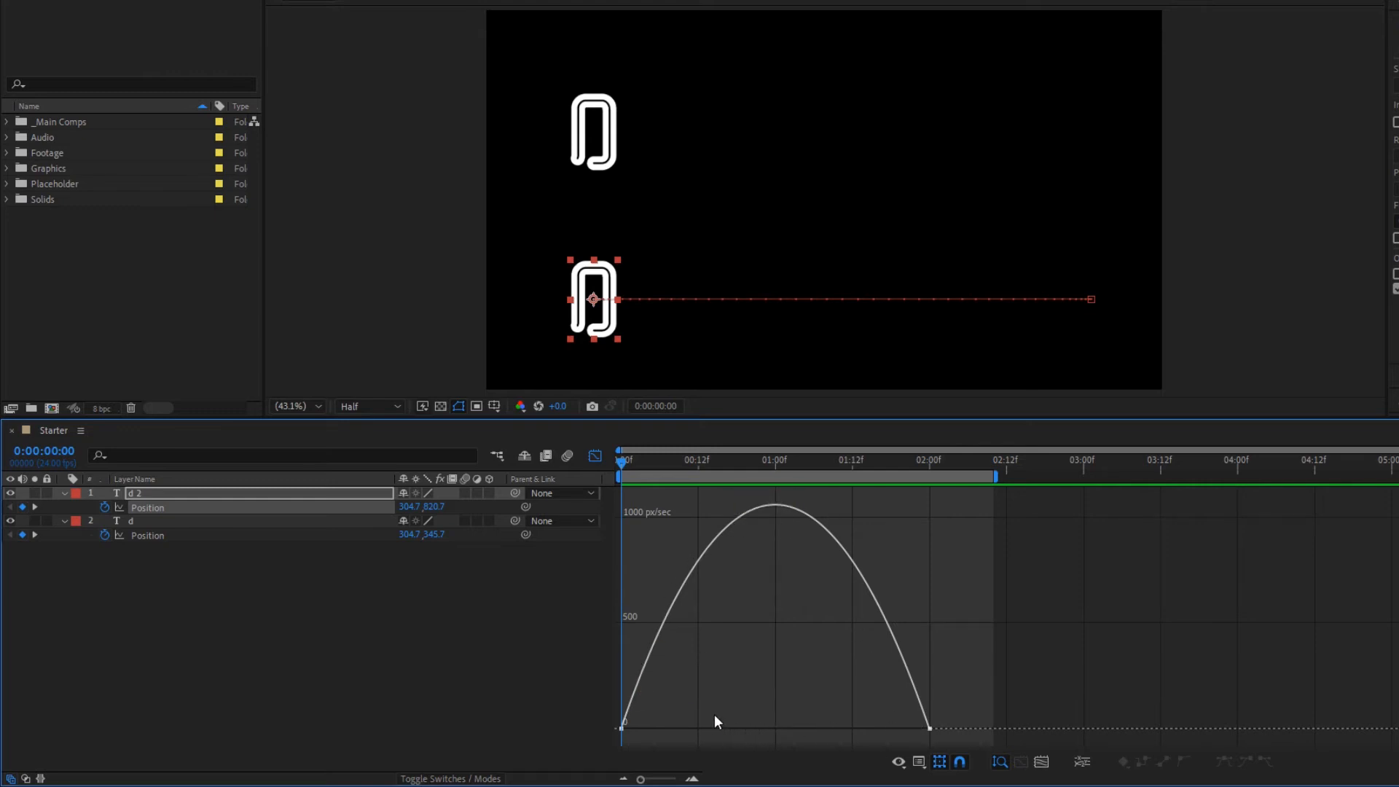
# Step: Lengthen the influence handles of both "d 2" Position keyframes to form a steep speed peak near the middle, and preview the motion
pyautogui.click(622, 727)
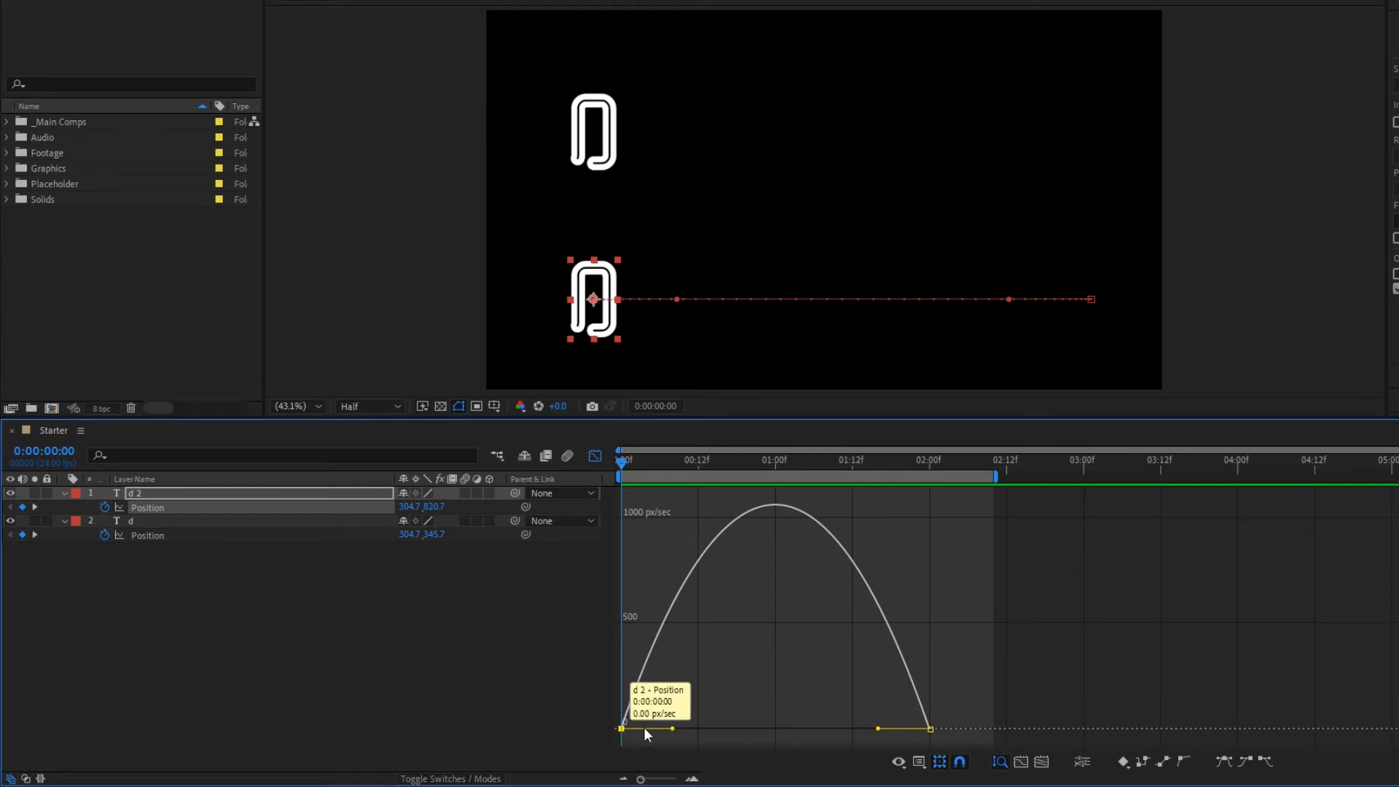
pyautogui.moveTo(681, 731); pyautogui.dragTo(740, 727)
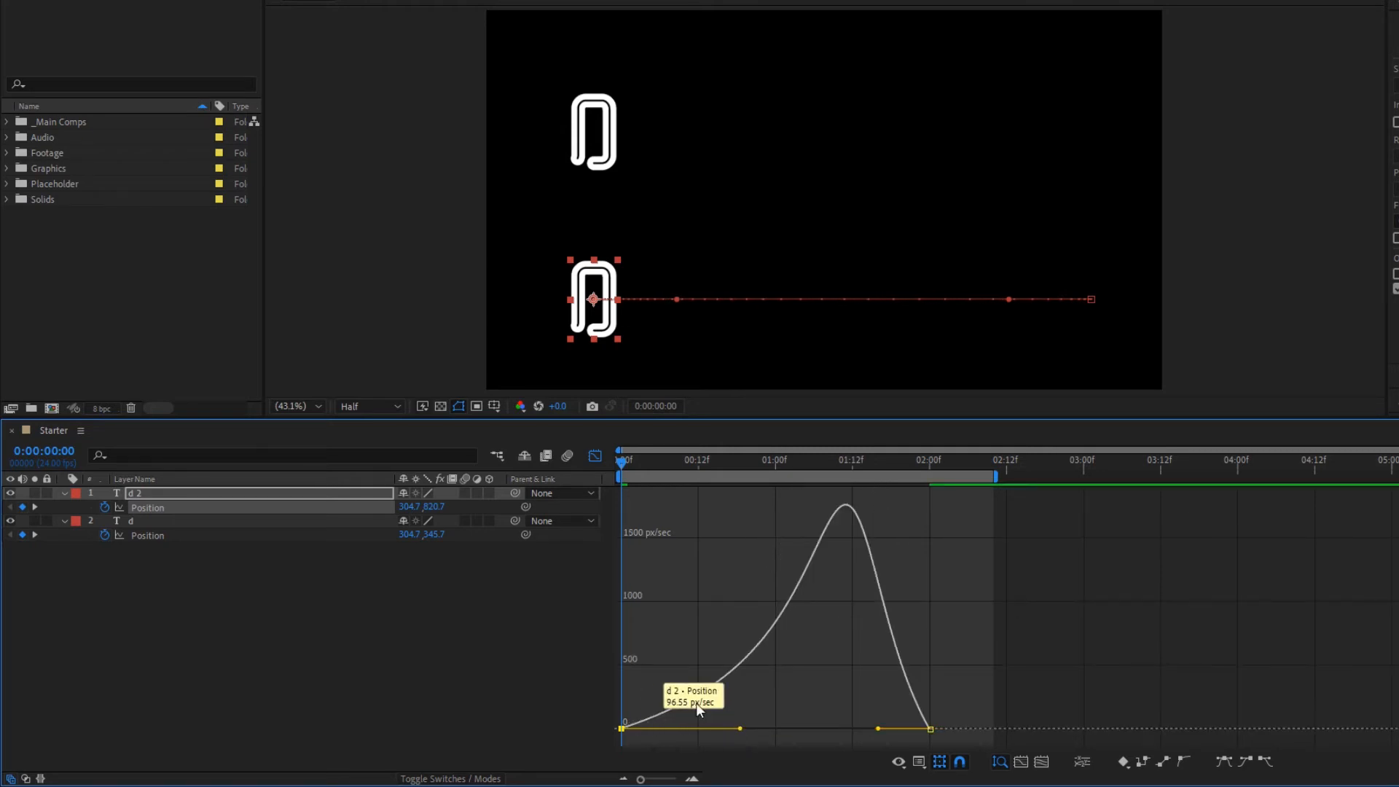
pyautogui.moveTo(846, 509)
pyautogui.moveTo(879, 729); pyautogui.dragTo(820, 730)
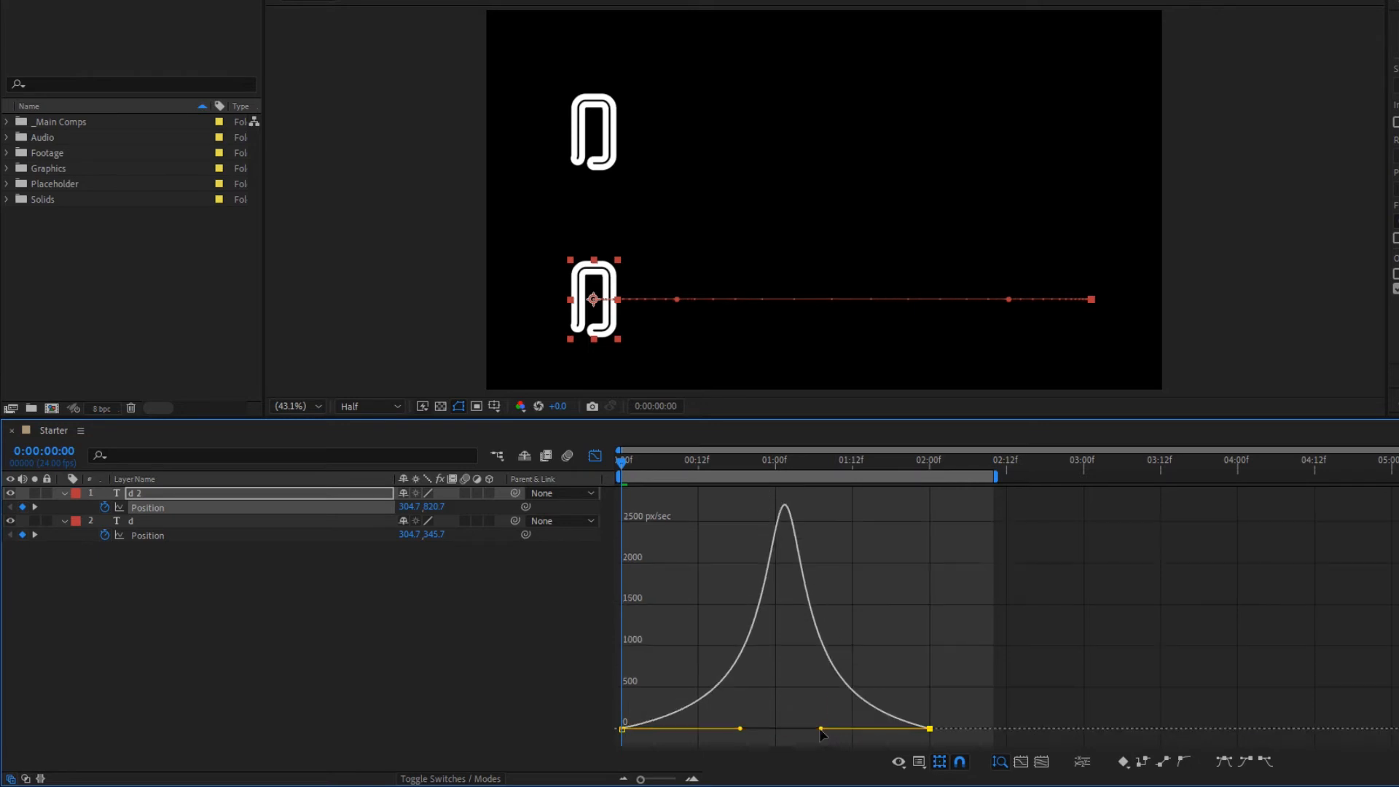
pyautogui.moveTo(622, 728)
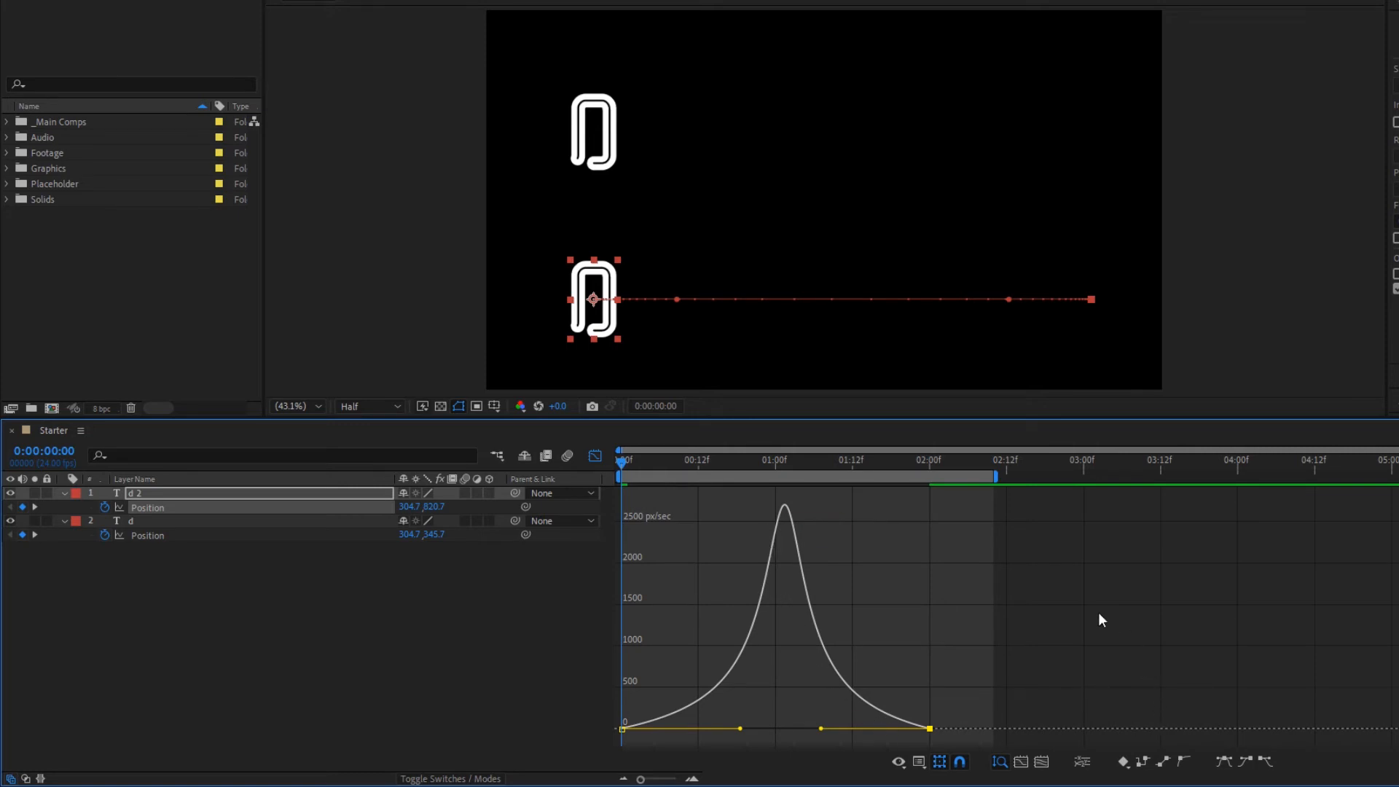
pyautogui.press('space')
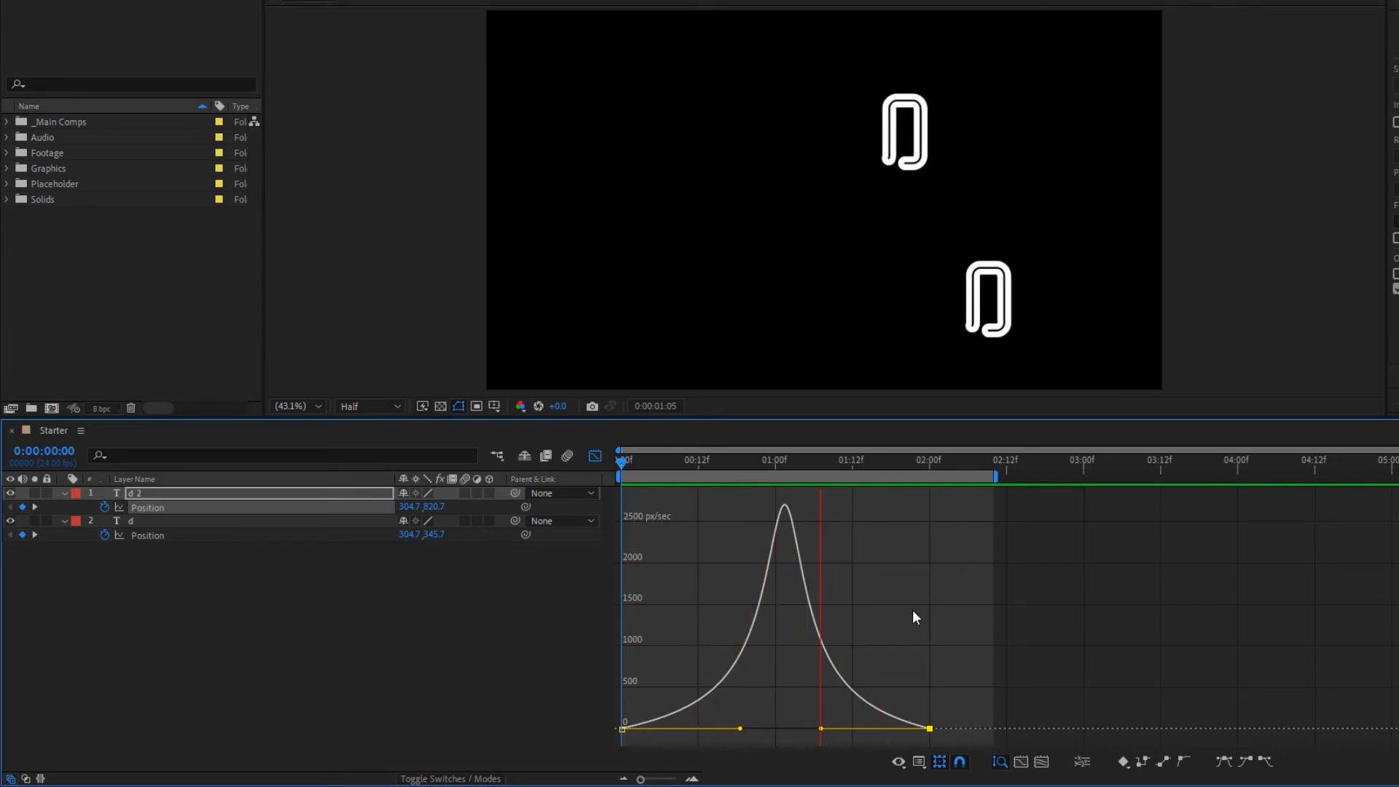
pyautogui.press('space')
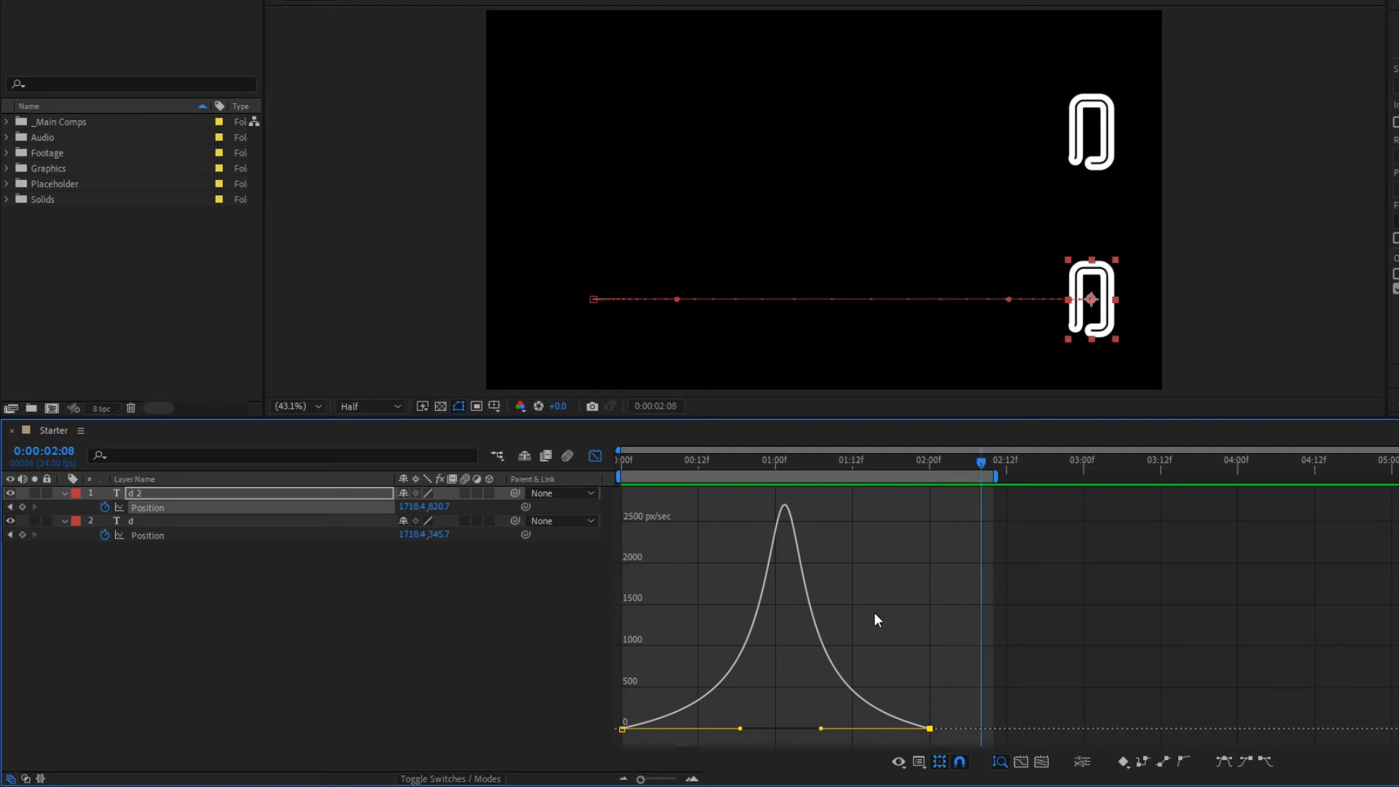
# Step: Enable motion blur for the composition and both letter layers, preview it, and inspect the blur at 0:00:01:01
pyautogui.click(567, 456)
pyautogui.click(442, 778)
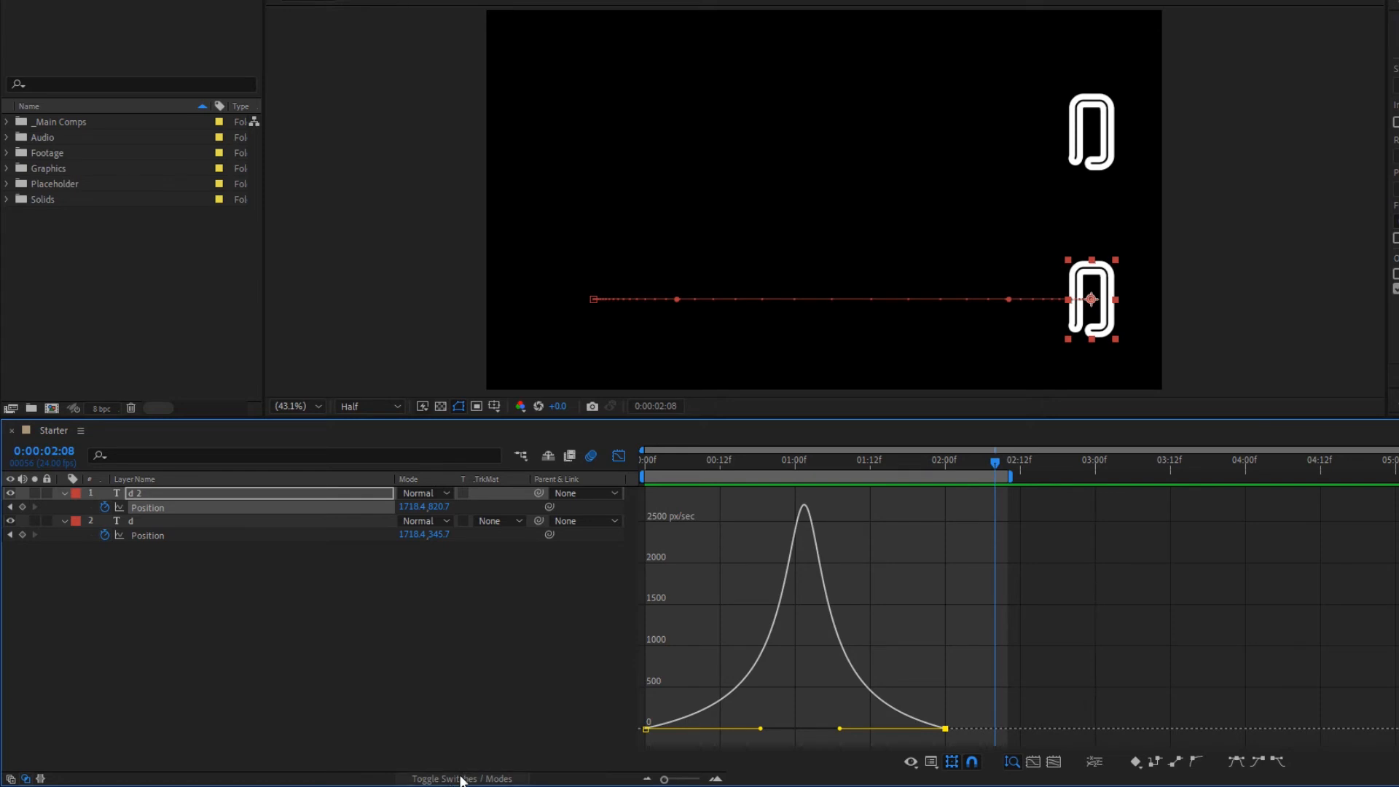
pyautogui.click(460, 778)
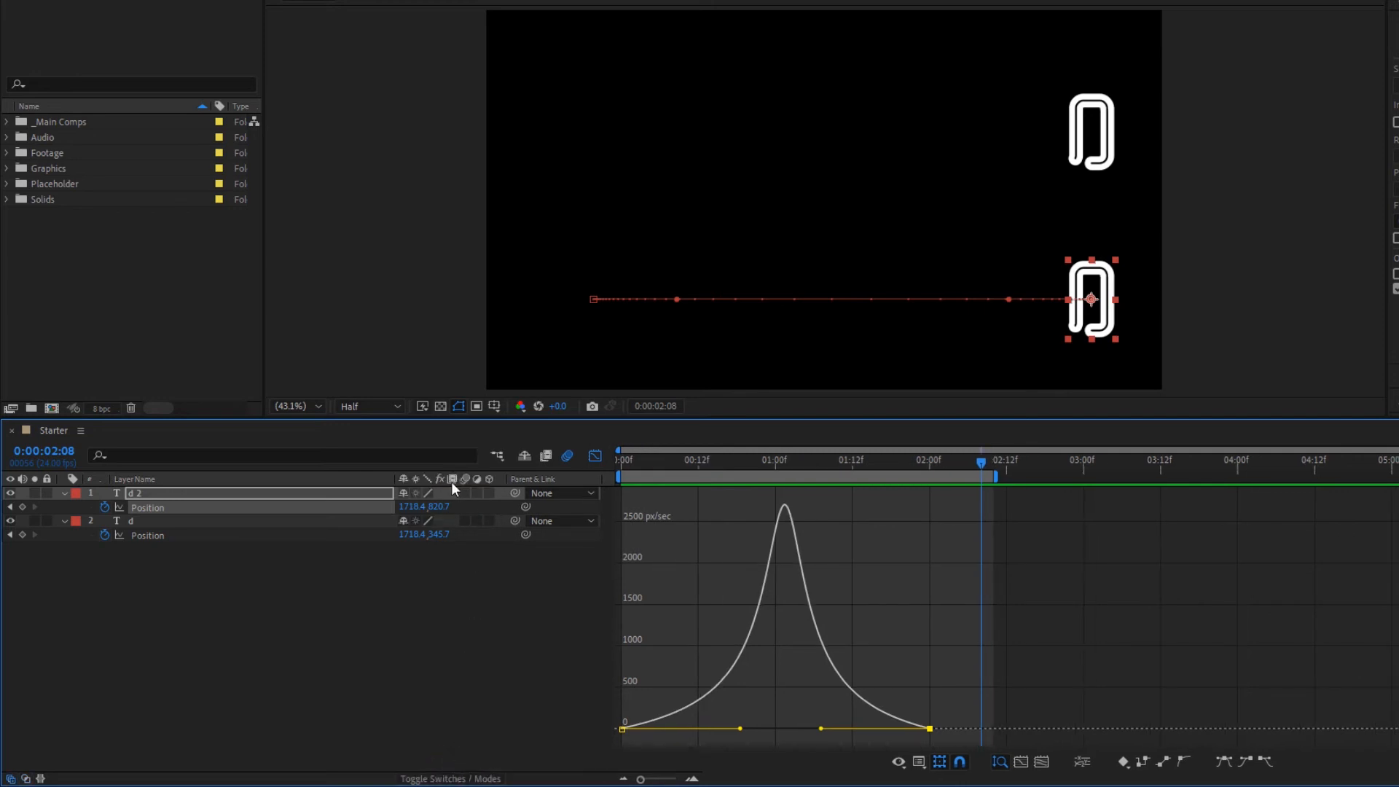
pyautogui.click(463, 493)
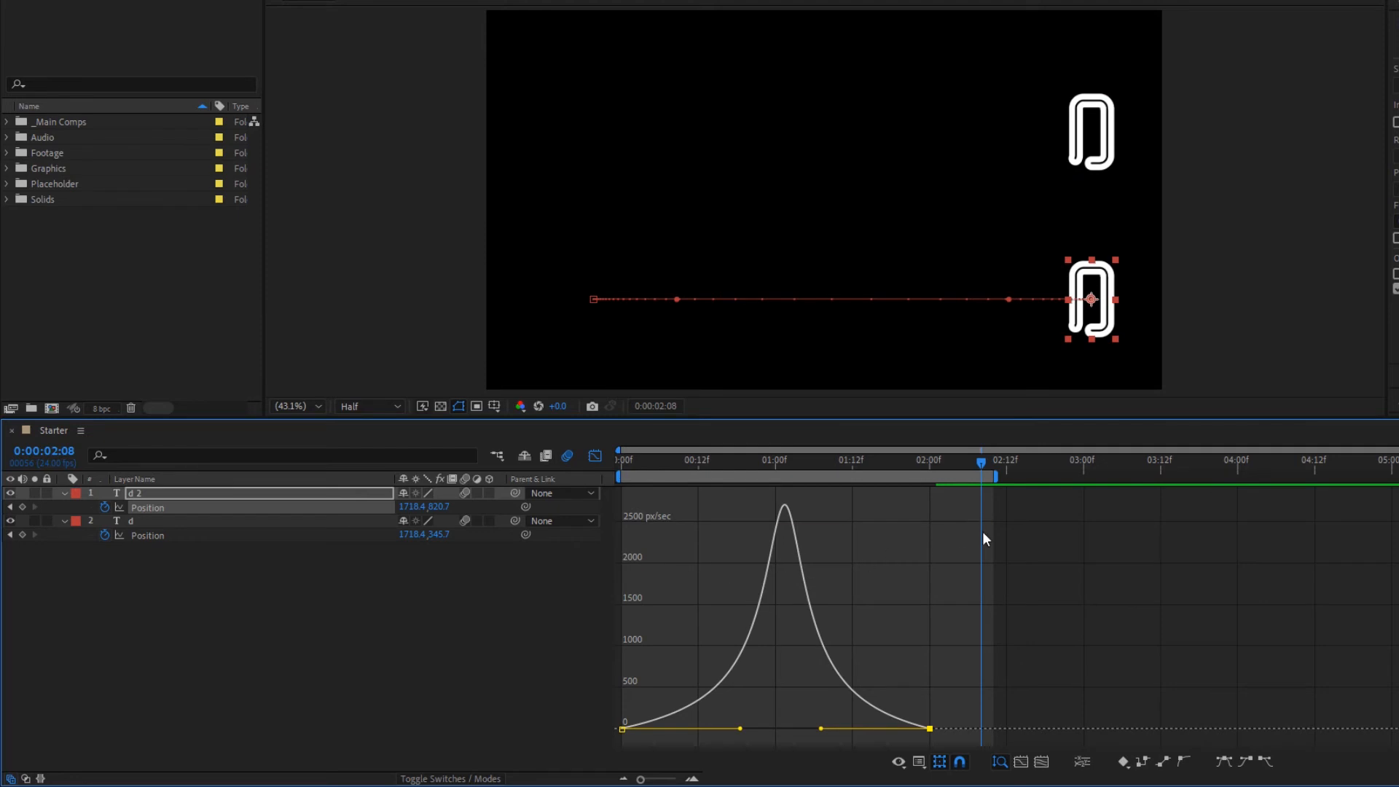
pyautogui.press('space')
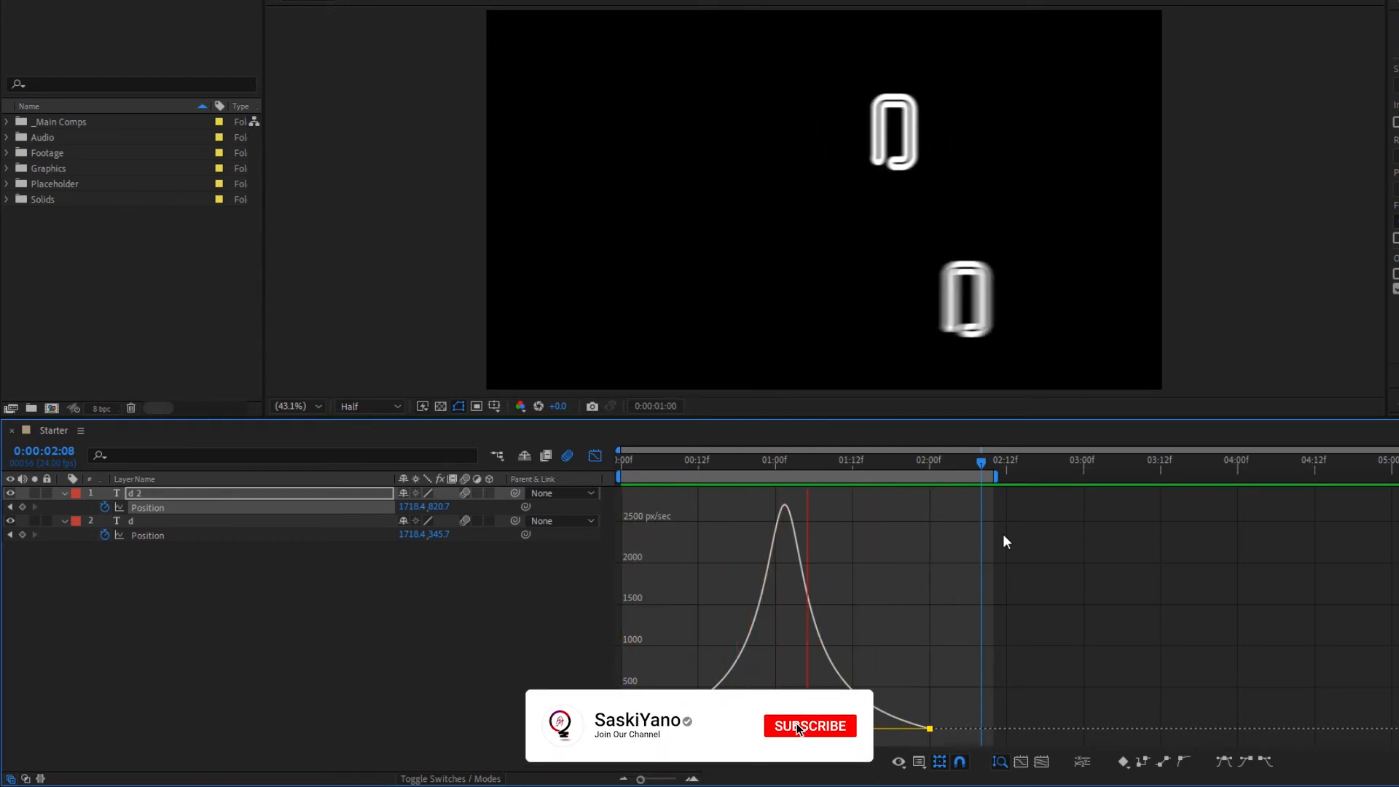
pyautogui.press('space')
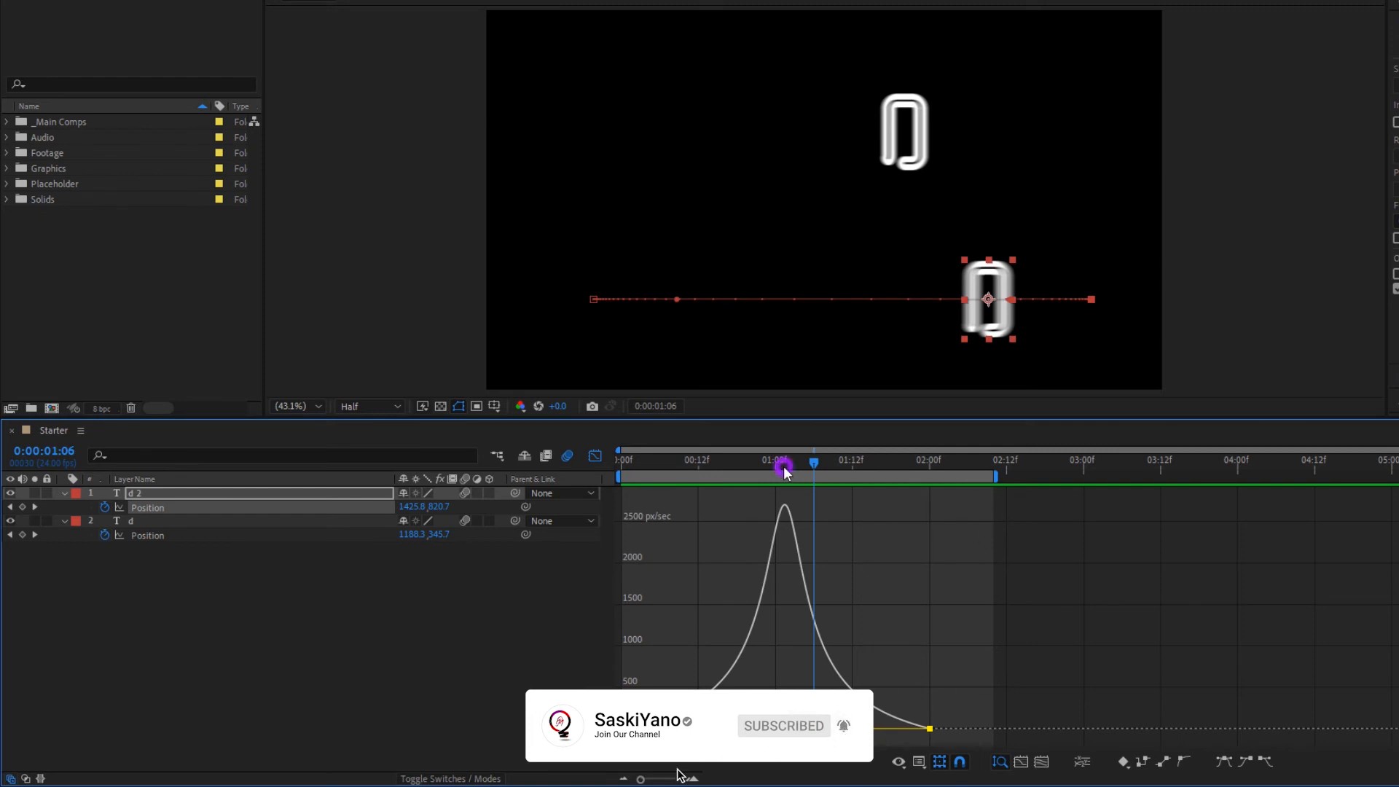
pyautogui.click(782, 460)
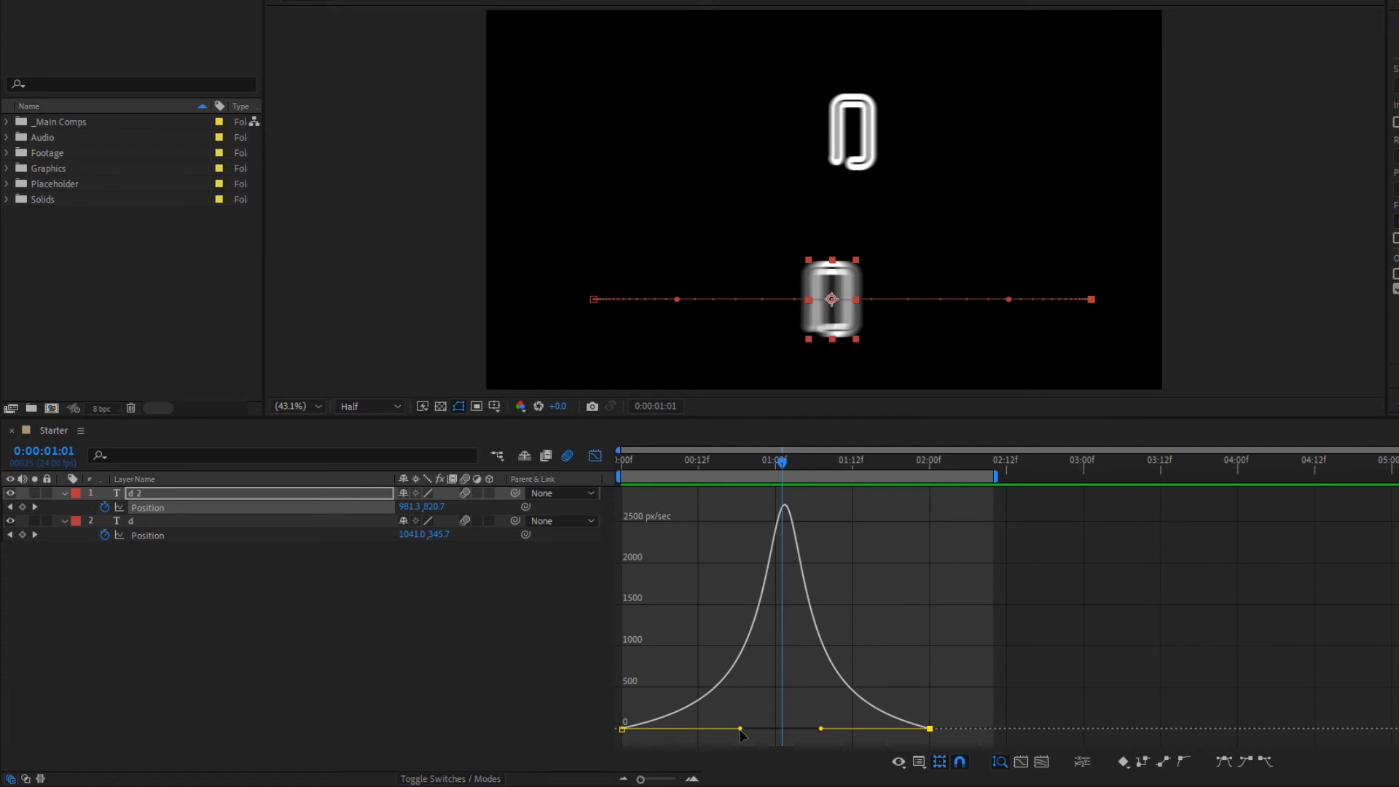
# Step: Reshape the "d 2" speed graph to peak at the start with minimal outgoing and long incoming influence, and preview from 0:00:00:00
pyautogui.moveTo(740, 728); pyautogui.dragTo(613, 733)
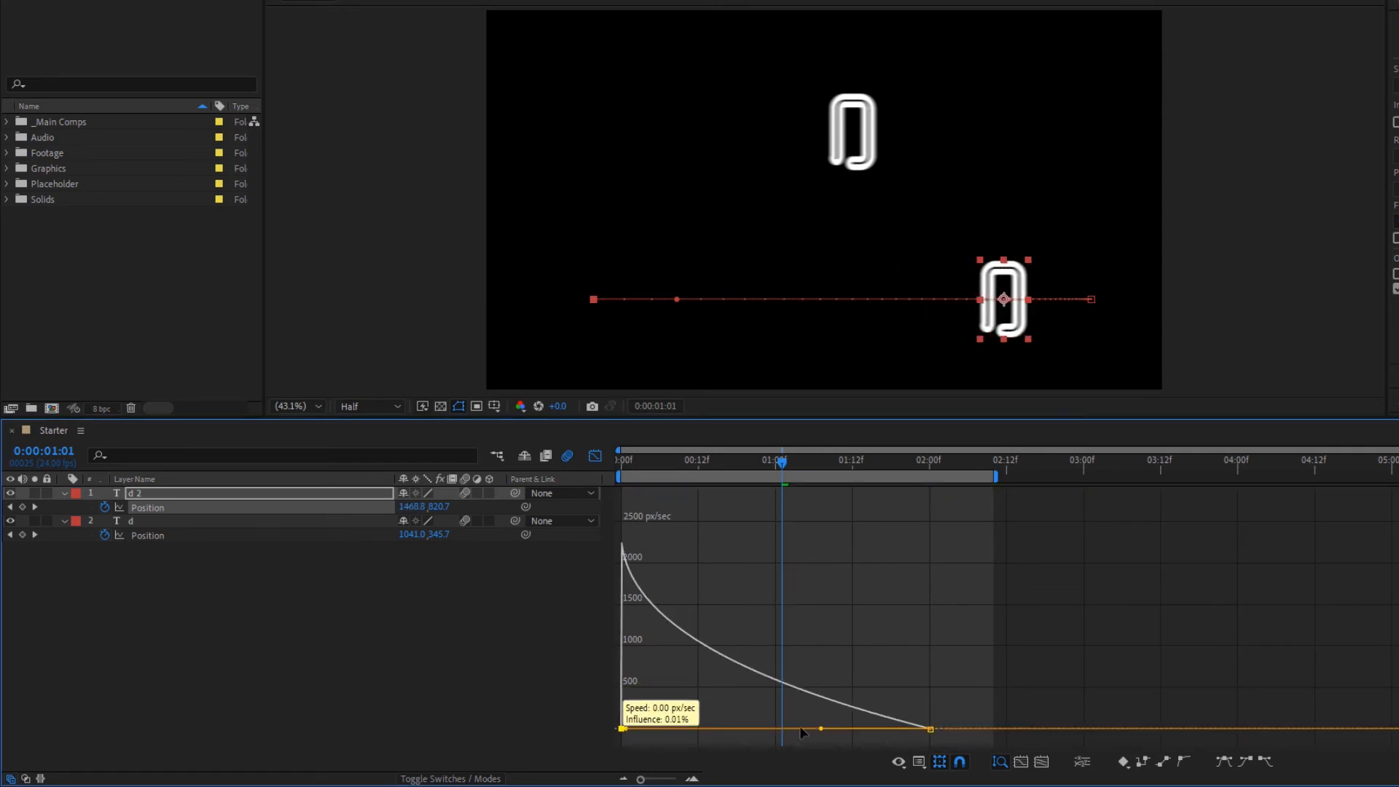
pyautogui.moveTo(822, 731); pyautogui.dragTo(600, 727)
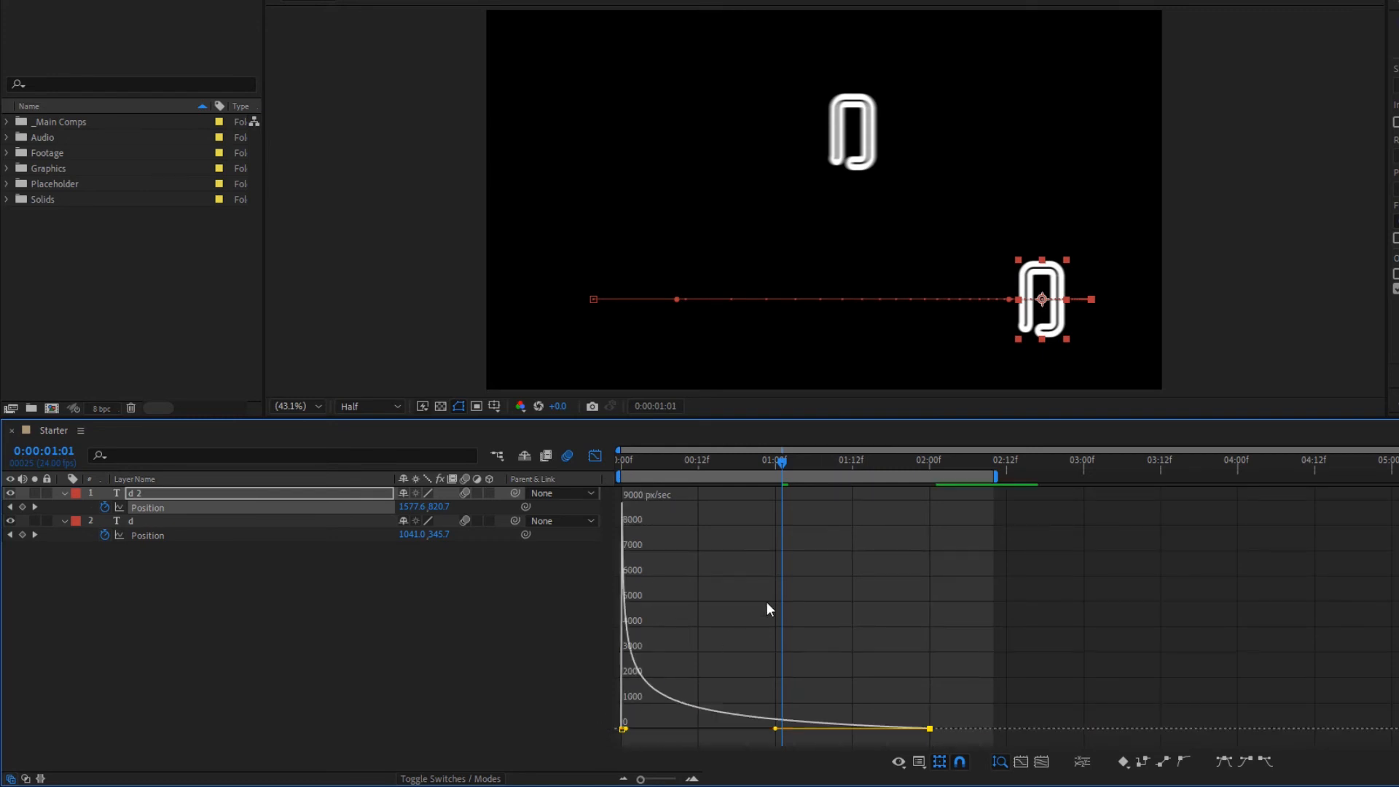
pyautogui.moveTo(780, 464); pyautogui.dragTo(511, 510)
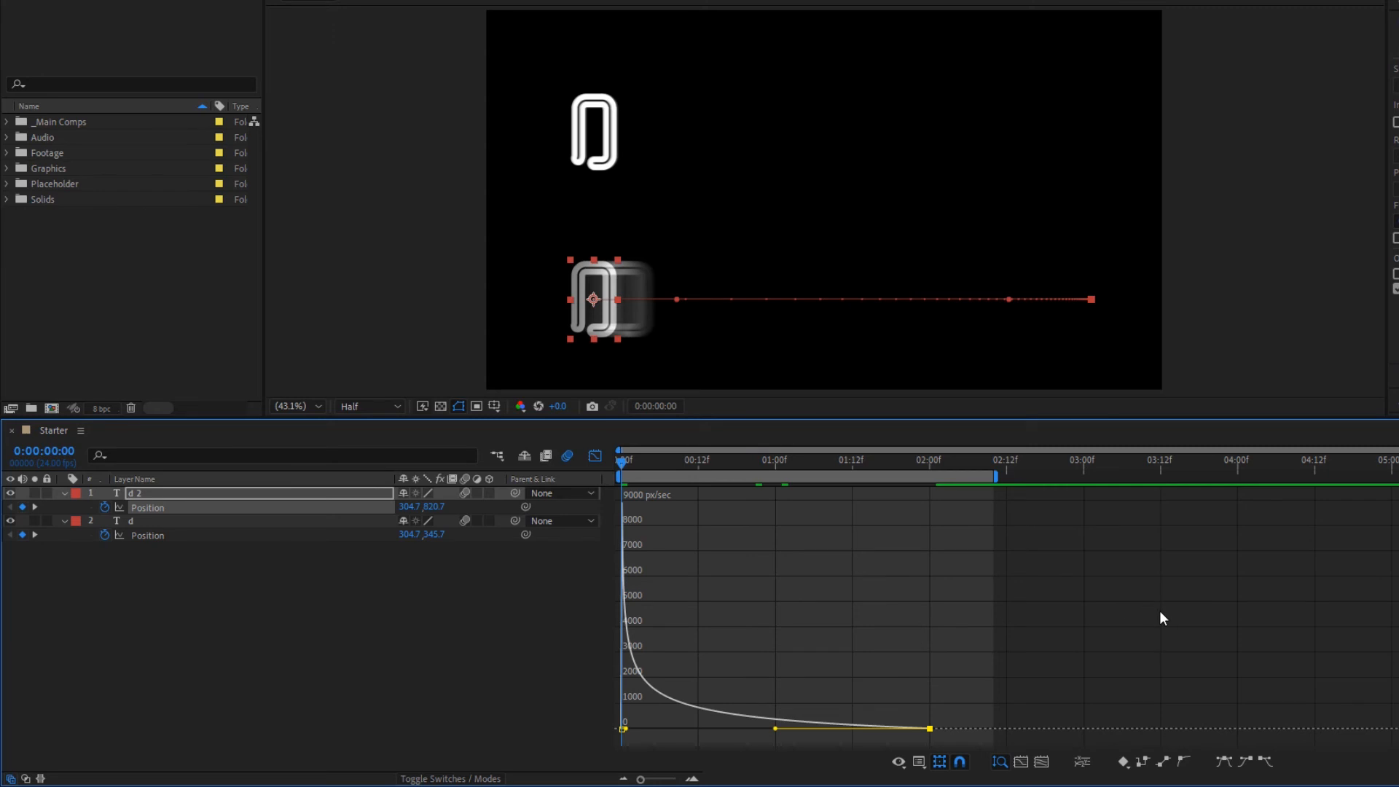
pyautogui.press('space')
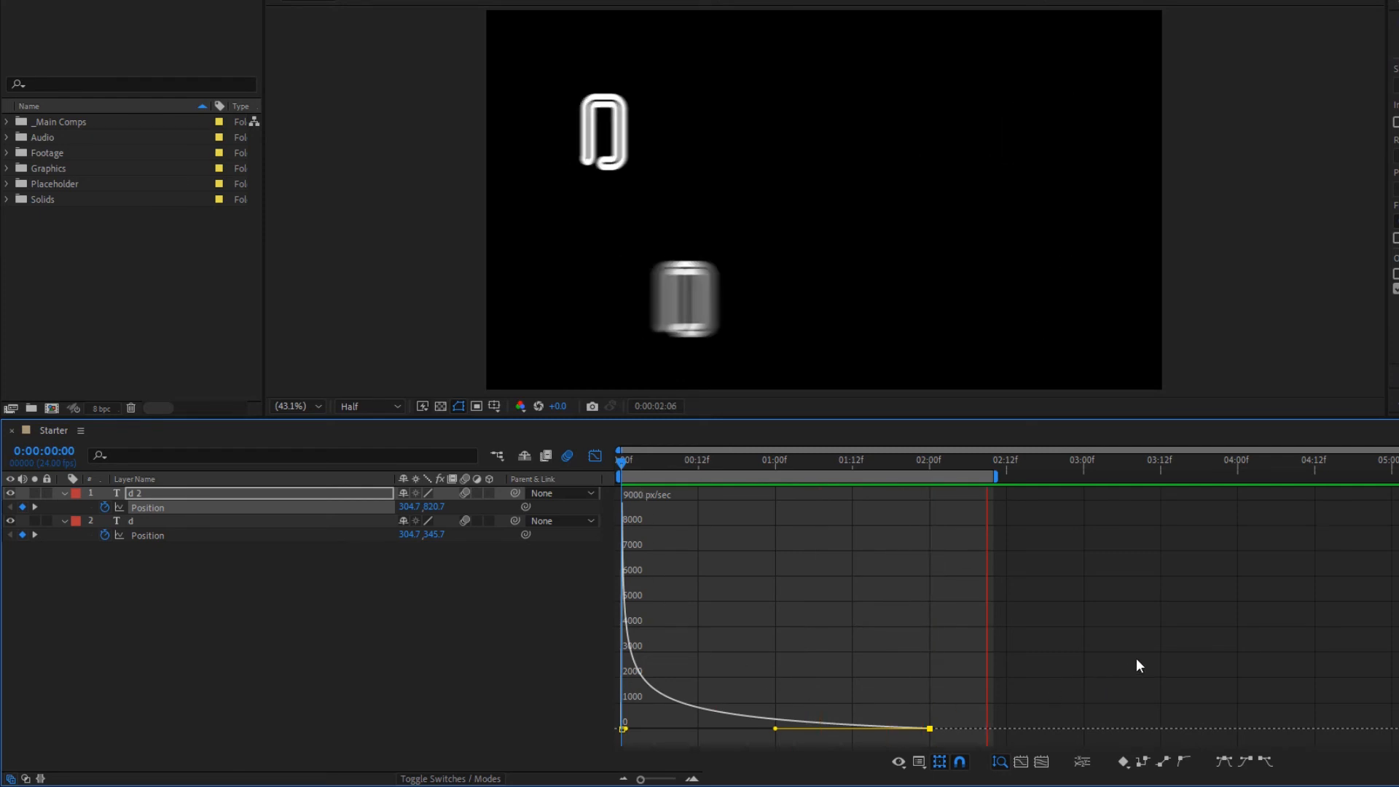
pyautogui.press('space')
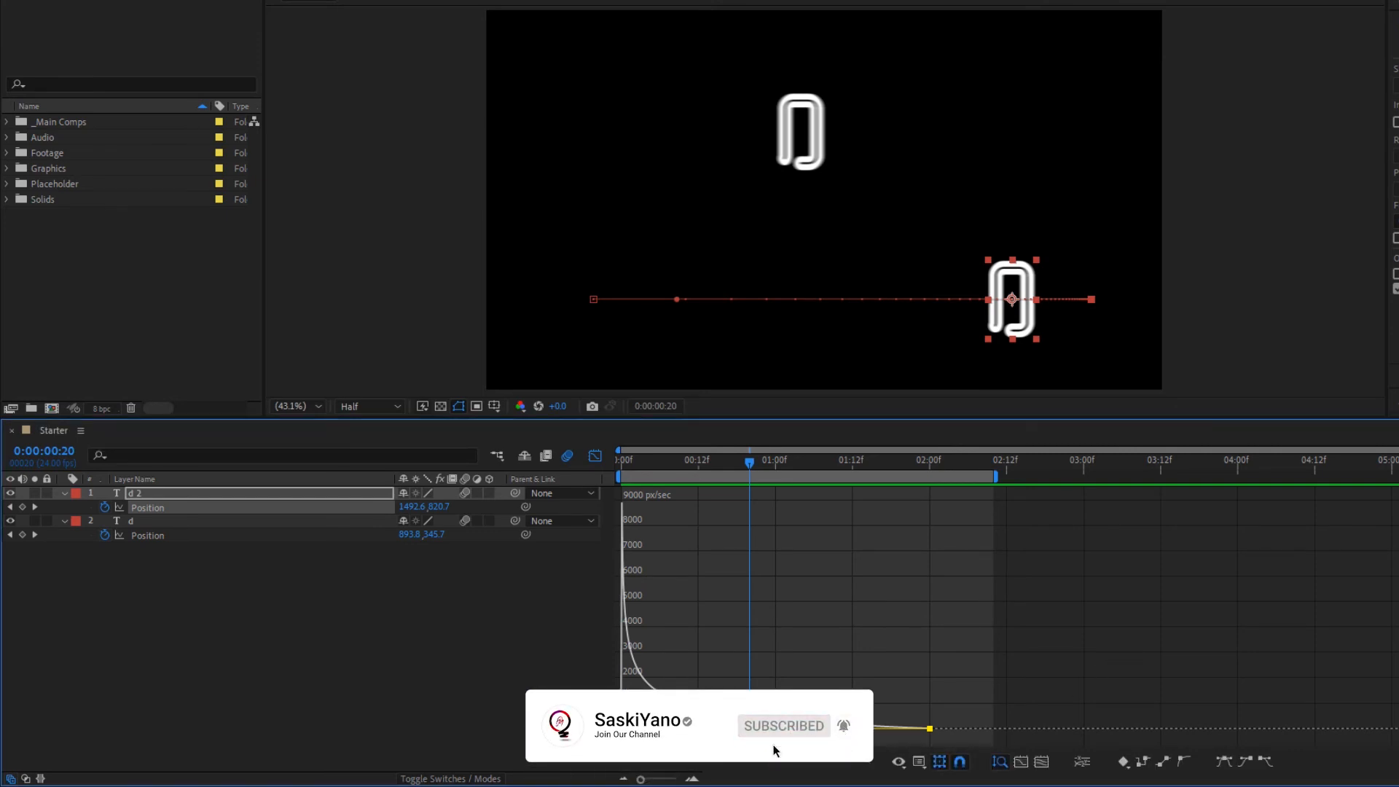
# Step: Reshape the "d 2" speed graph to peak at 0:00:02:00 by minimizing the incoming influence and lengthening the first keyframe's outgoing influence
pyautogui.moveTo(874, 728); pyautogui.dragTo(969, 736)
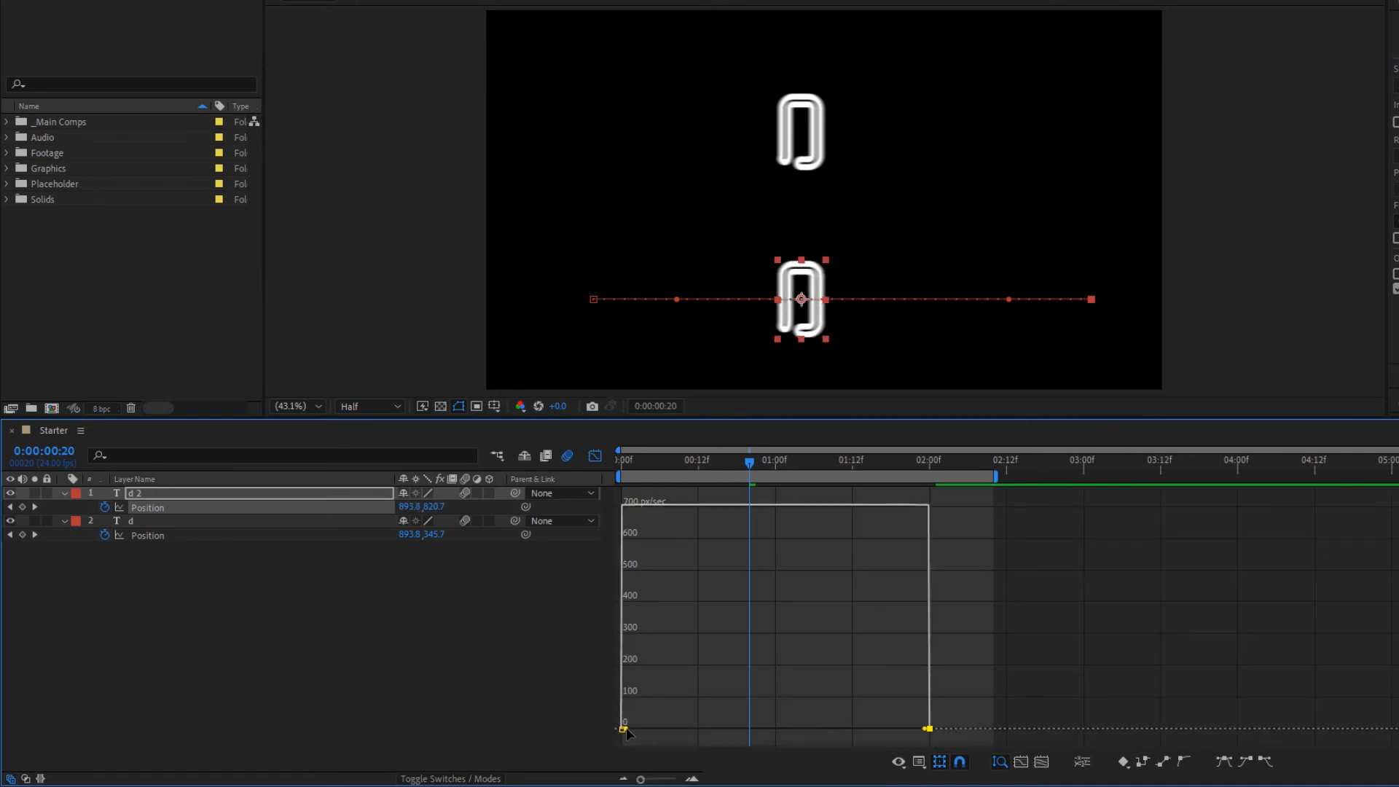
pyautogui.moveTo(635, 727); pyautogui.dragTo(984, 735)
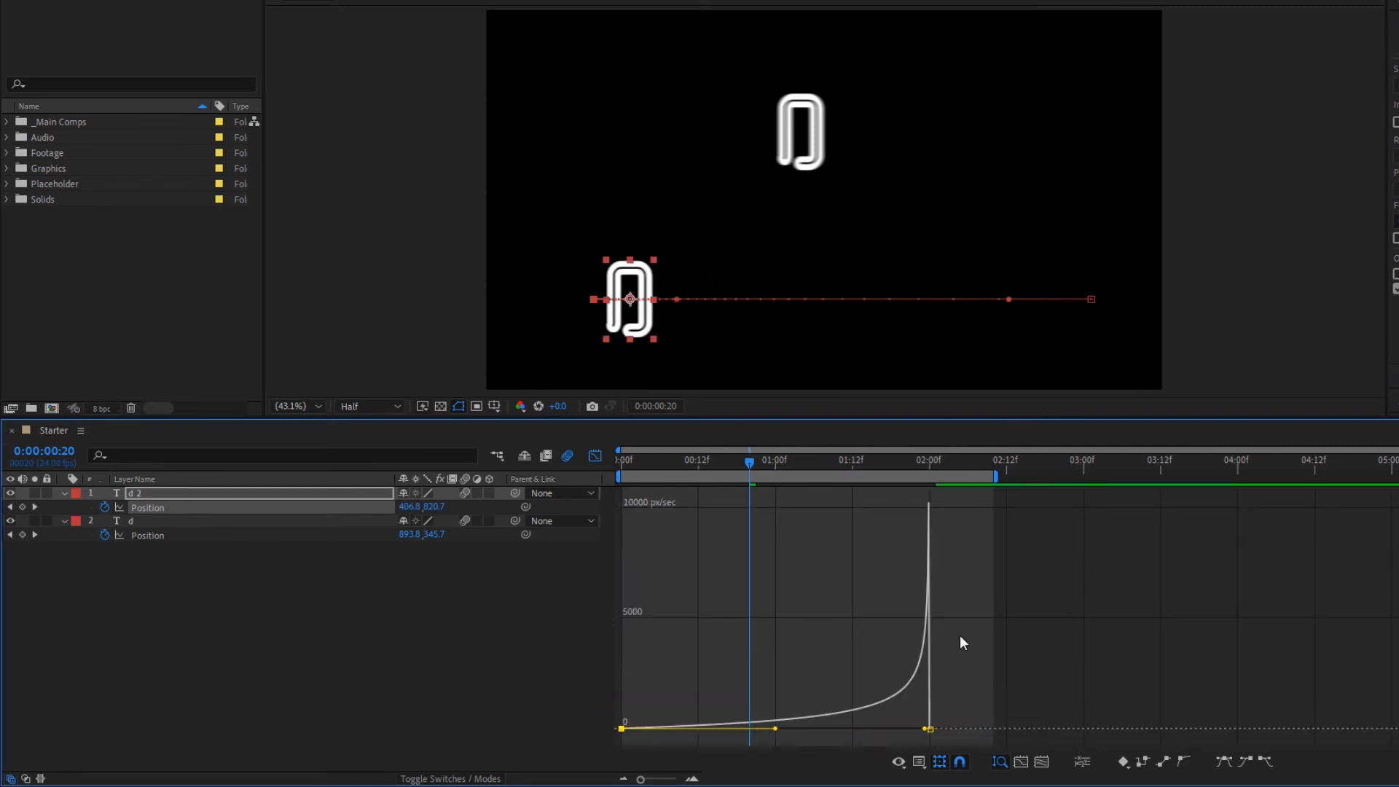
# Step: Preview the late-peaking "d 2" motion against the linear letter from 0:00:00:00
pyautogui.moveTo(750, 461); pyautogui.dragTo(536, 461)
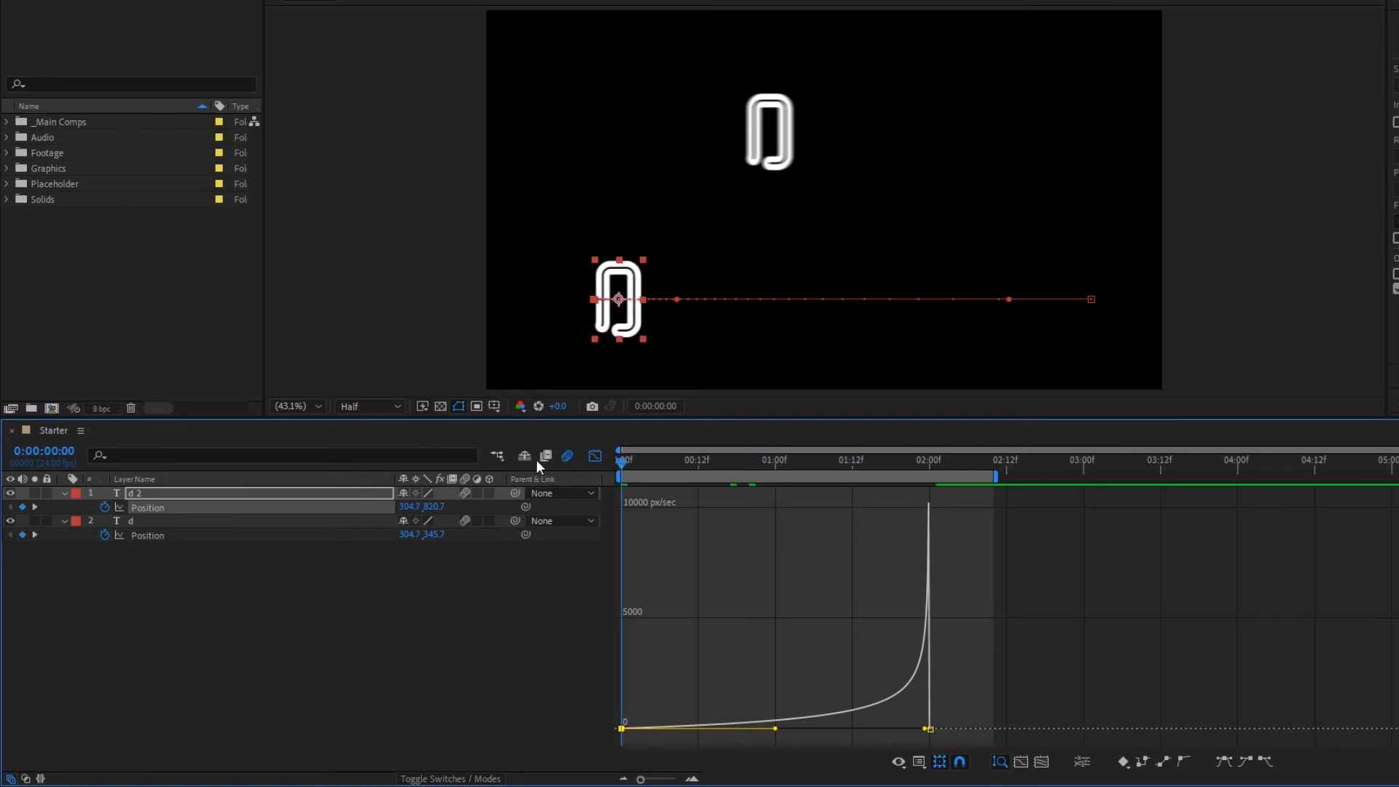
pyautogui.press('space')
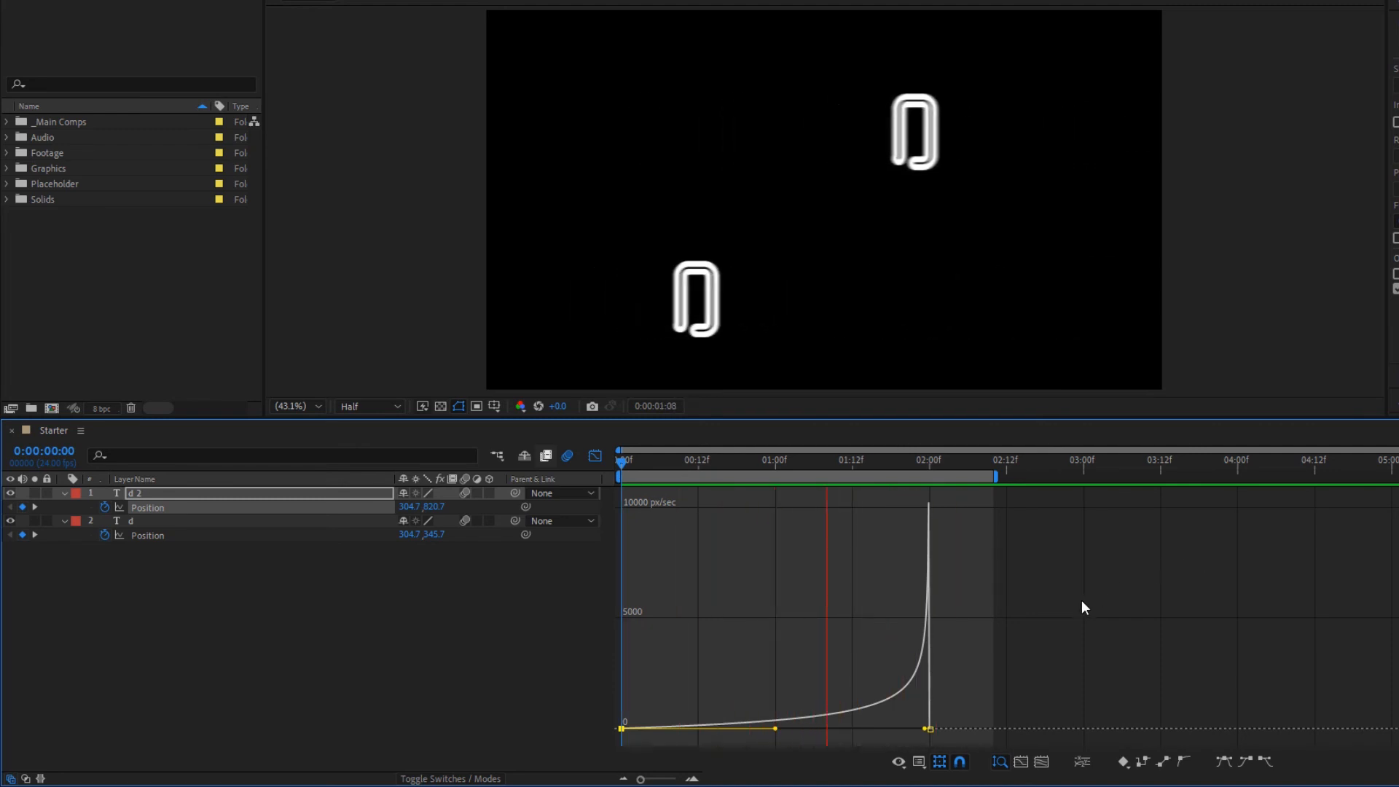
pyautogui.press('space')
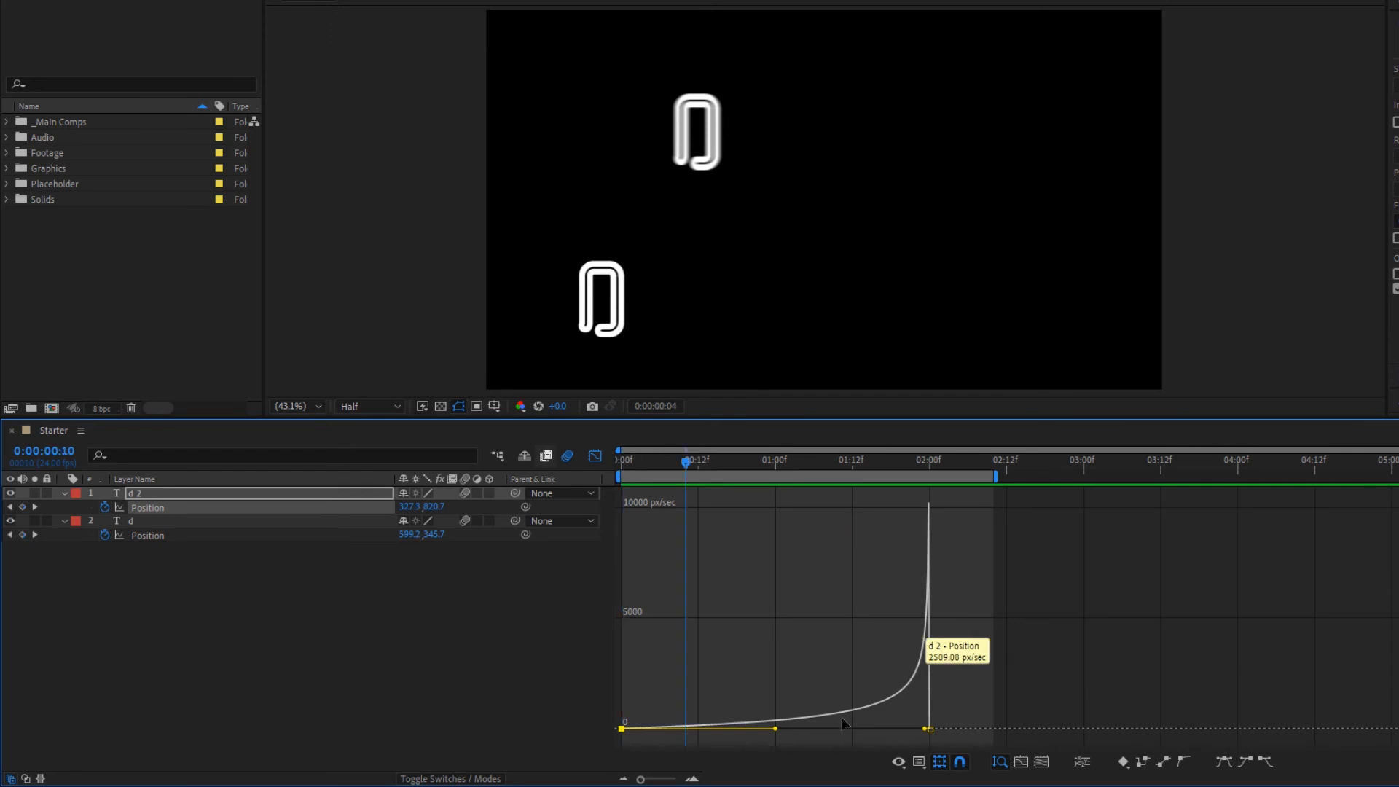
# Step: Reshape the "d 2" speed graph to peak at about 0:00:00:07 with short outgoing and longer incoming influence, and preview it
pyautogui.moveTo(775, 729); pyautogui.dragTo(668, 727)
pyautogui.moveTo(923, 729); pyautogui.dragTo(788, 729)
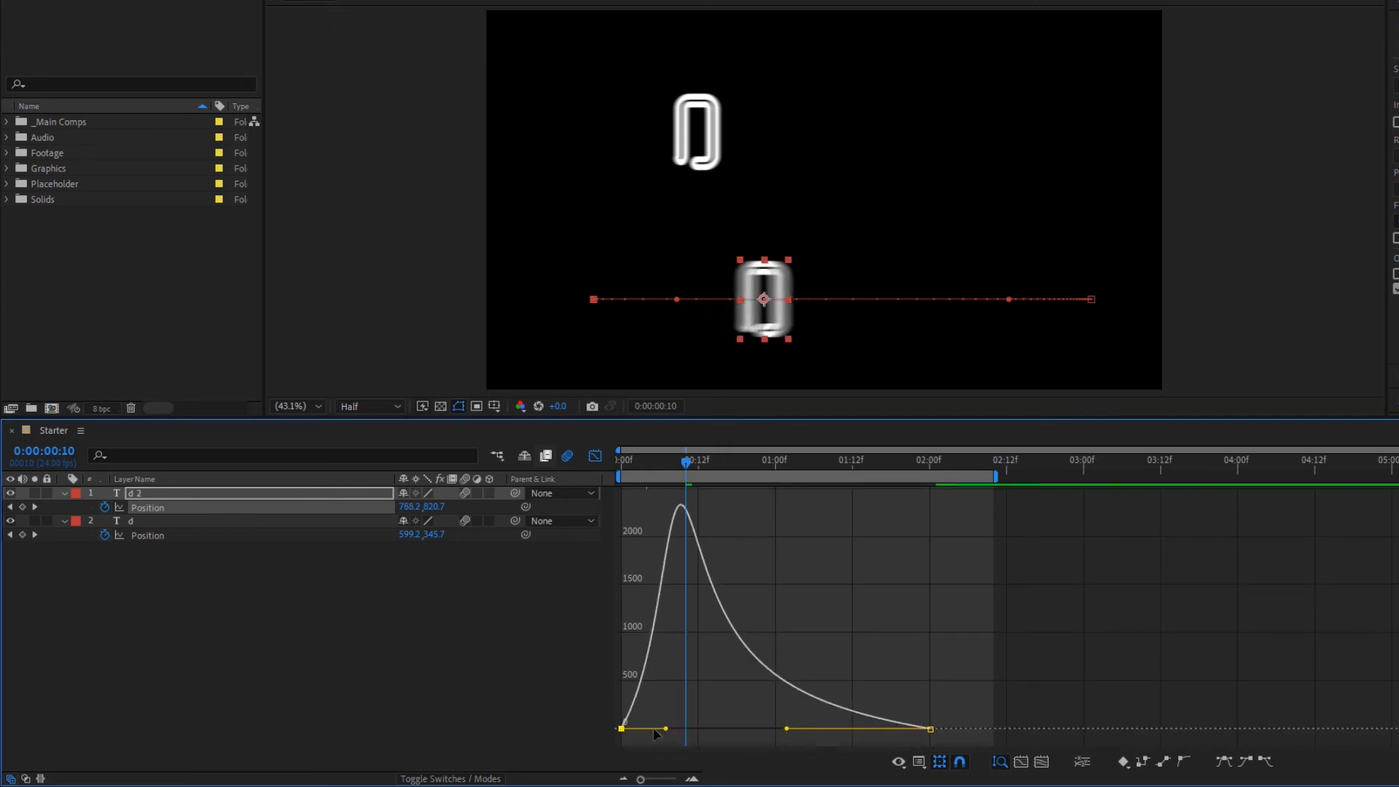
pyautogui.moveTo(653, 727); pyautogui.dragTo(653, 728)
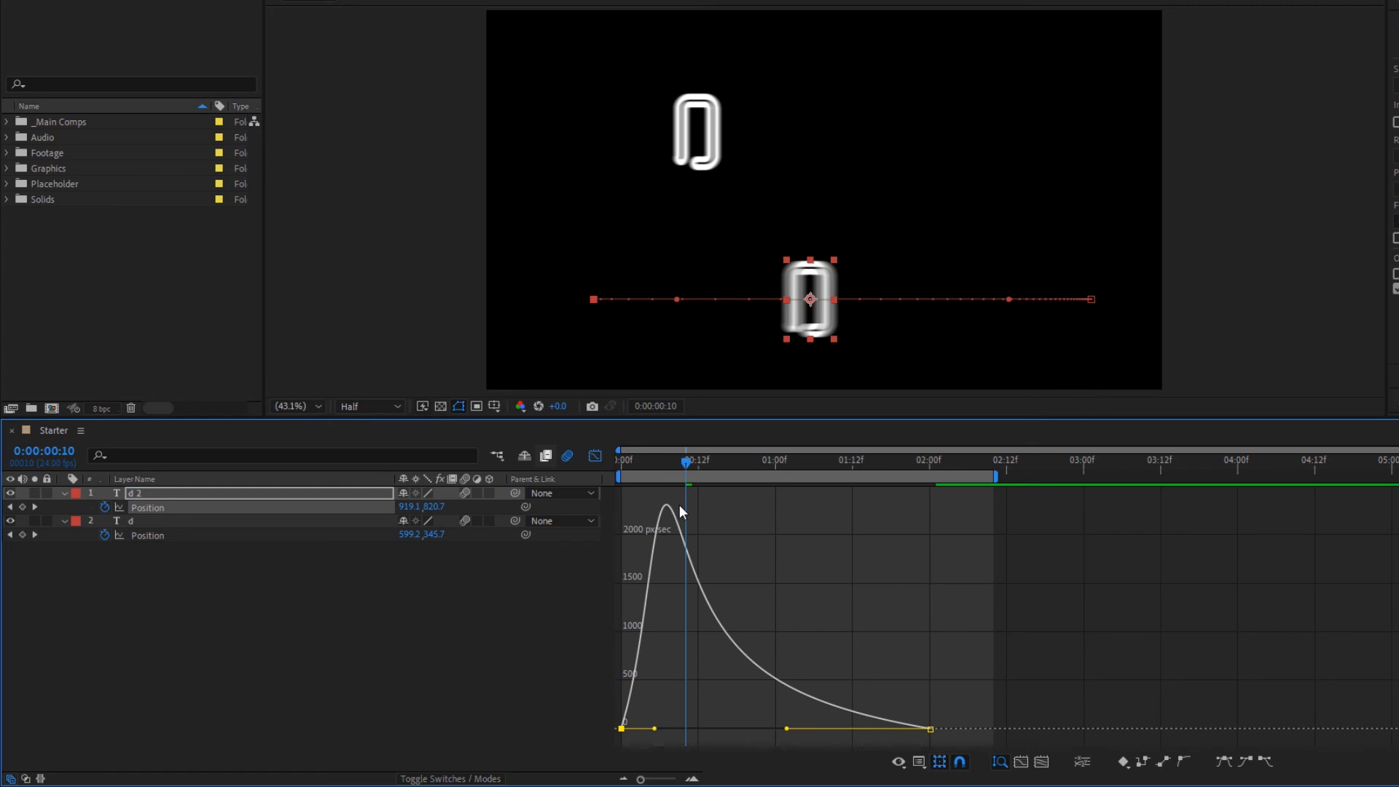
pyautogui.press('space')
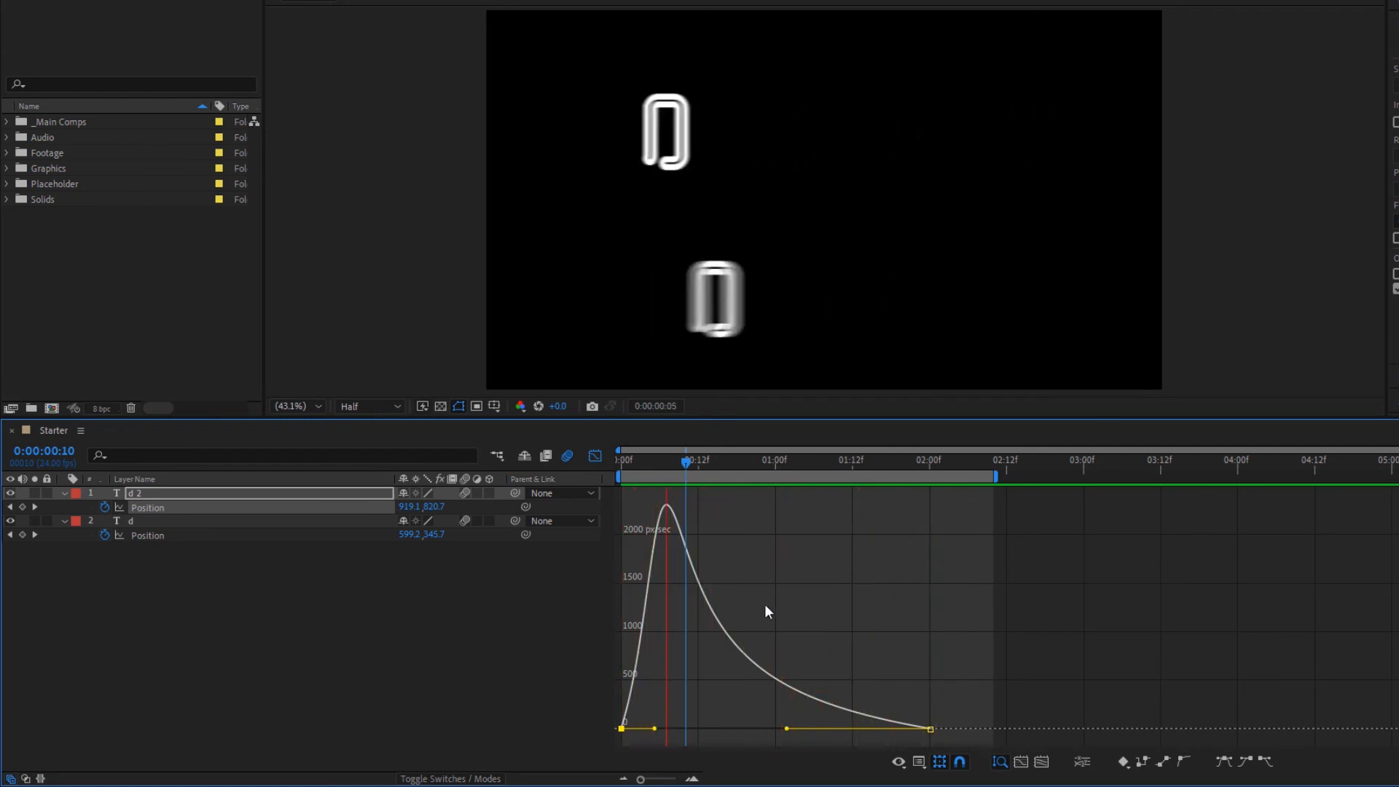
# Step: Rebalance the "d 2" influence handles to form a smoother speed peak at about 0:00:00:20, and preview the motion
pyautogui.moveTo(657, 728); pyautogui.dragTo(814, 731)
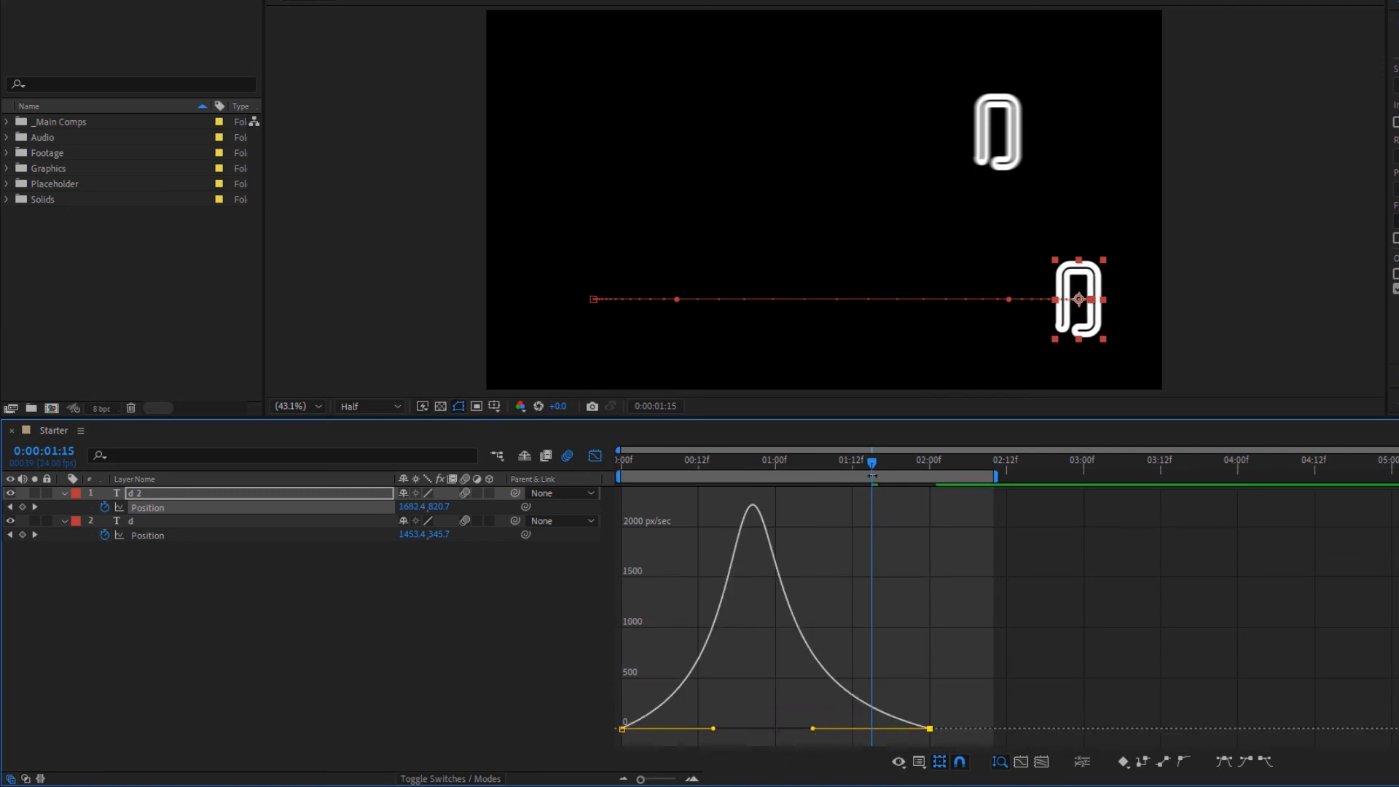
pyautogui.click(845, 460)
pyautogui.press('space')
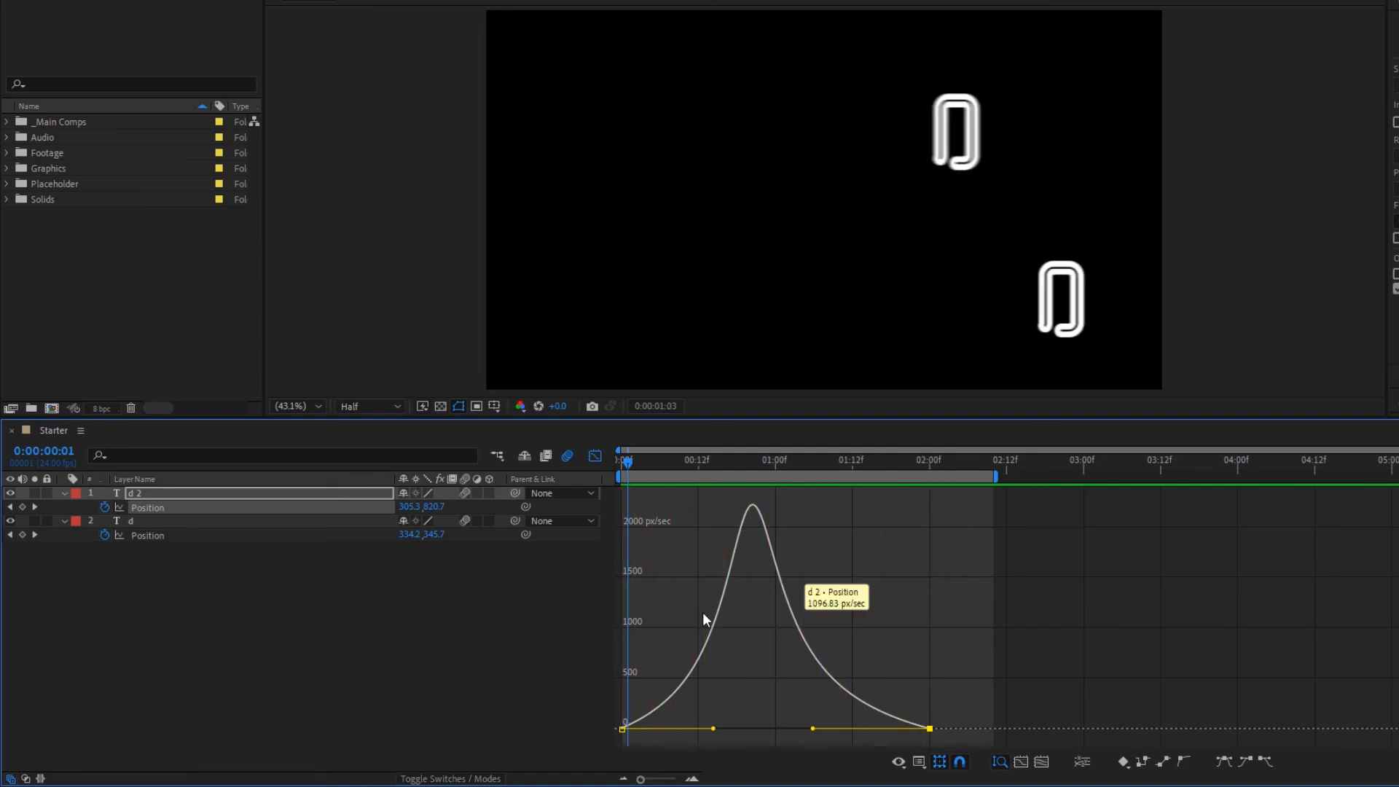
# Step: Close the Graph Editor to show the layer bars, and replay both letter animations from 0:00:00:00
pyautogui.click(584, 462)
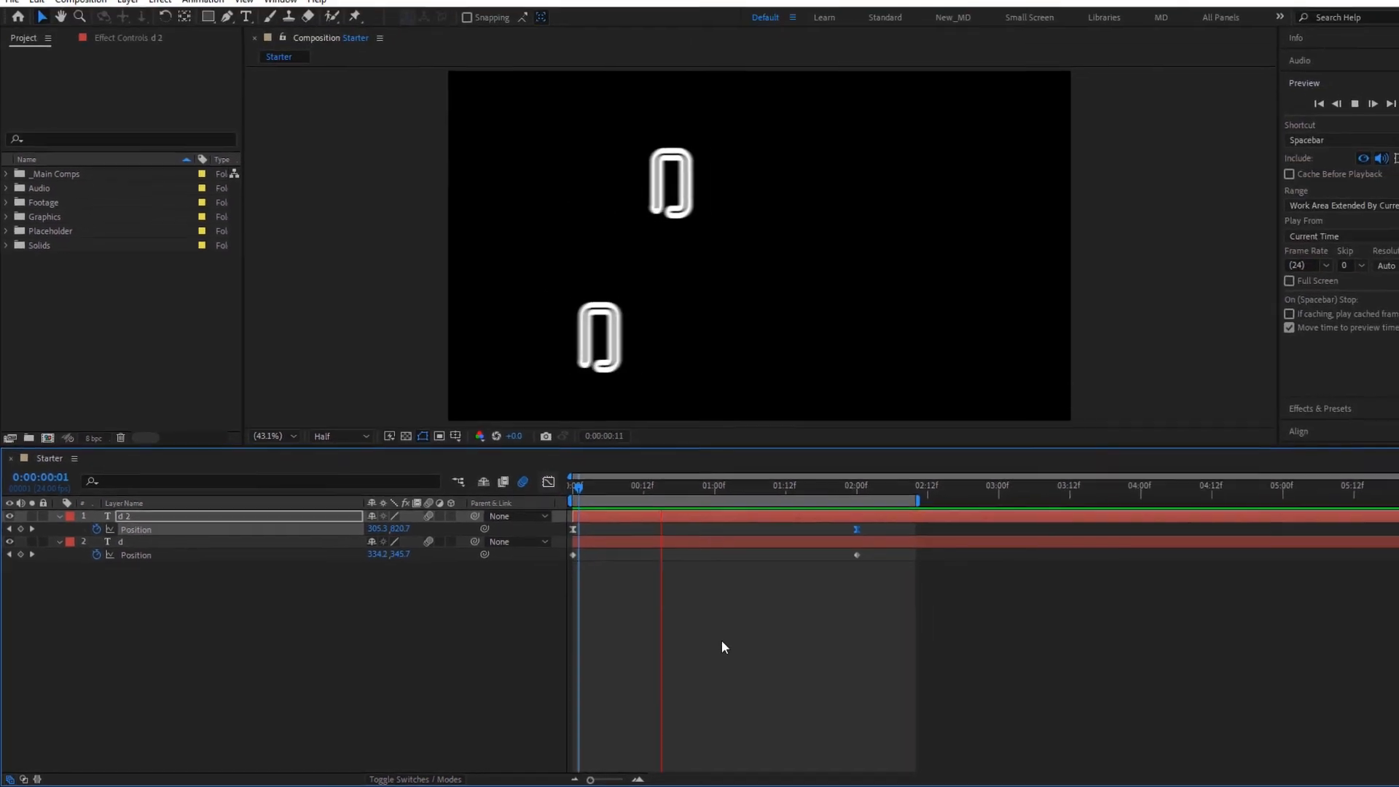
pyautogui.press('space')
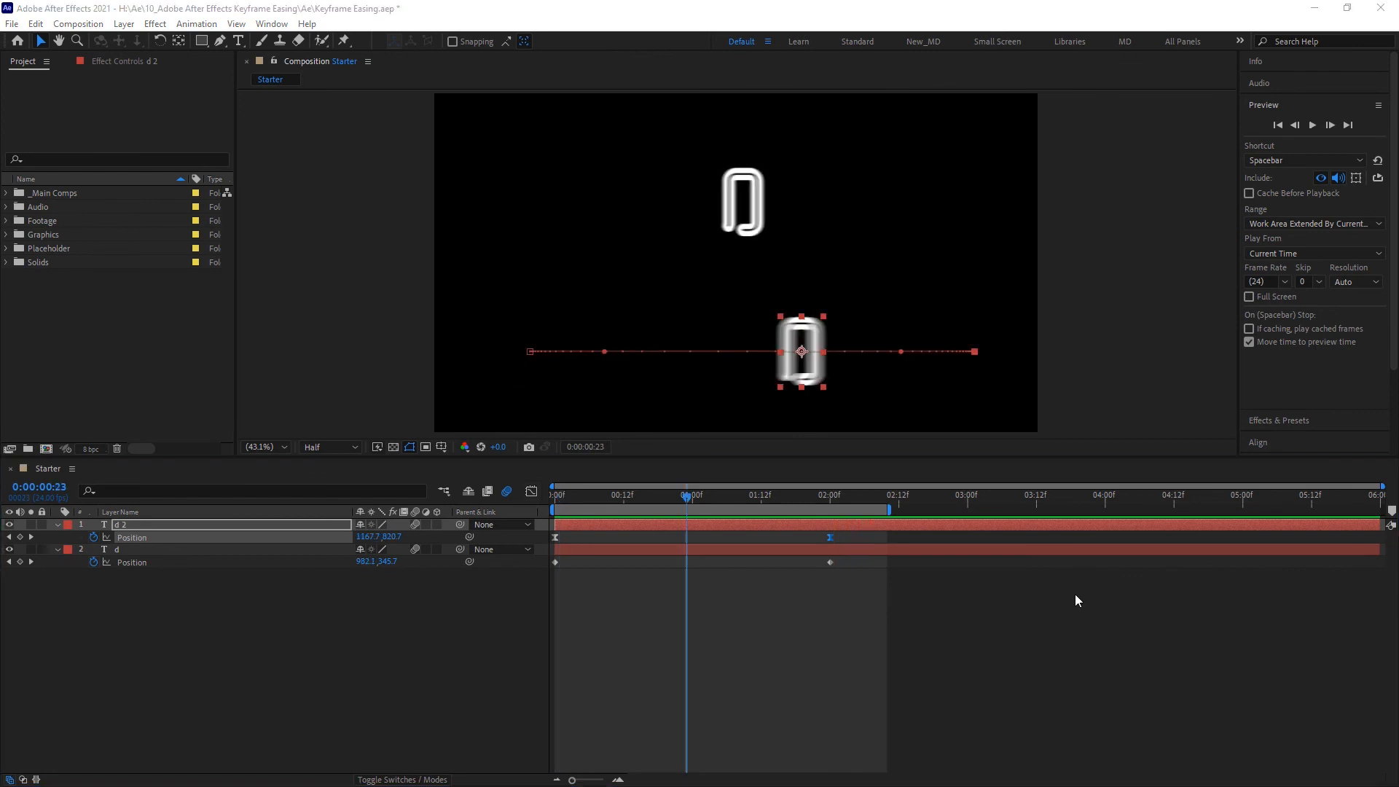
pyautogui.moveTo(684, 500); pyautogui.dragTo(512, 508)
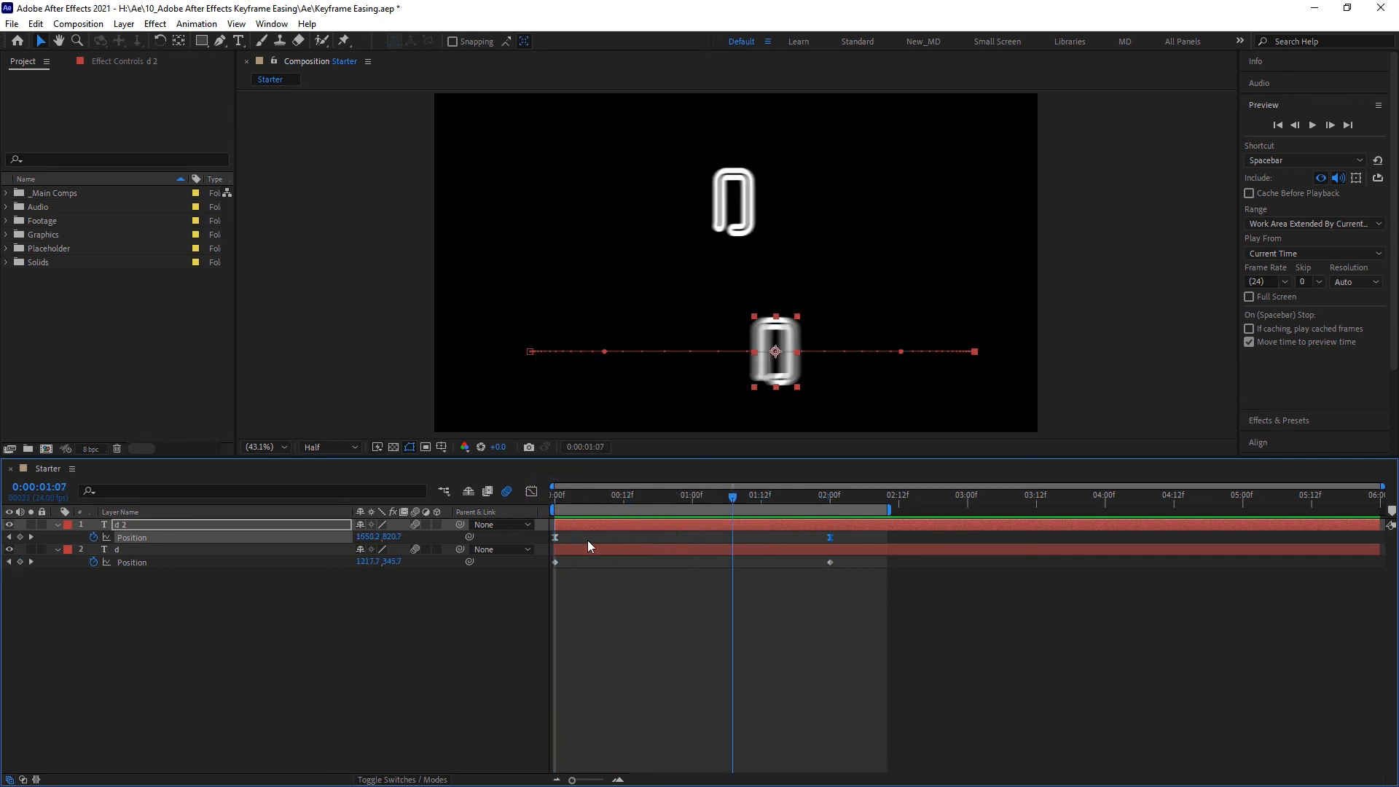
pyautogui.press('Home')
pyautogui.press('space')
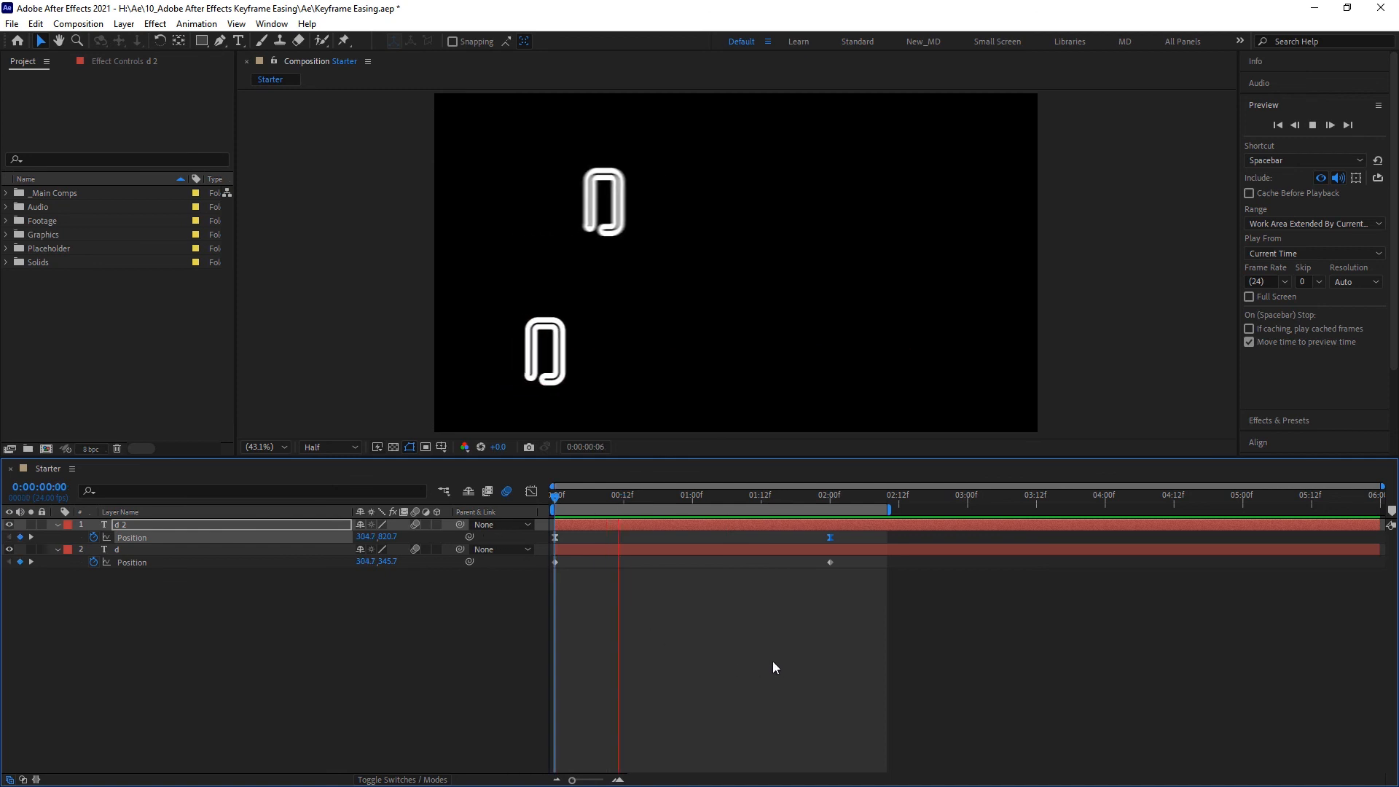